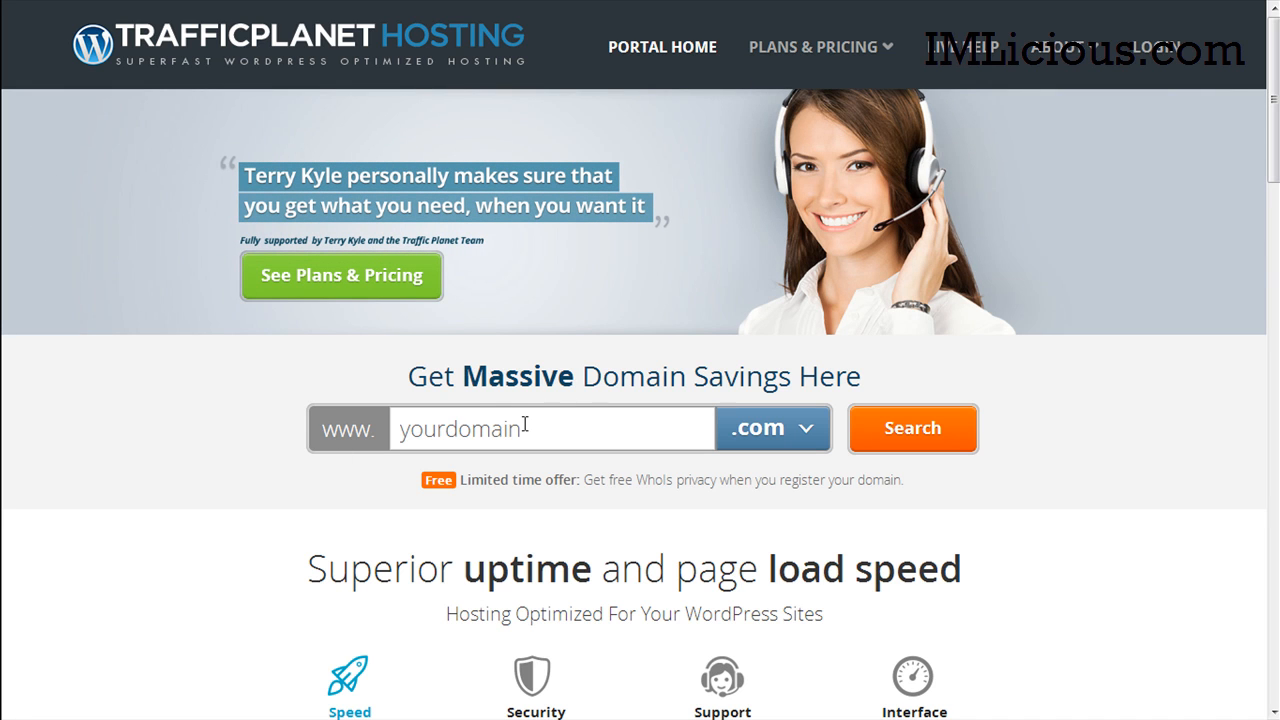
Step: Search for the domain 'fapresults' with the .com extension to check availability
{"action": "left_click_drag", "start_coordinate": [1272, 256], "coordinate": [1269, 588]}
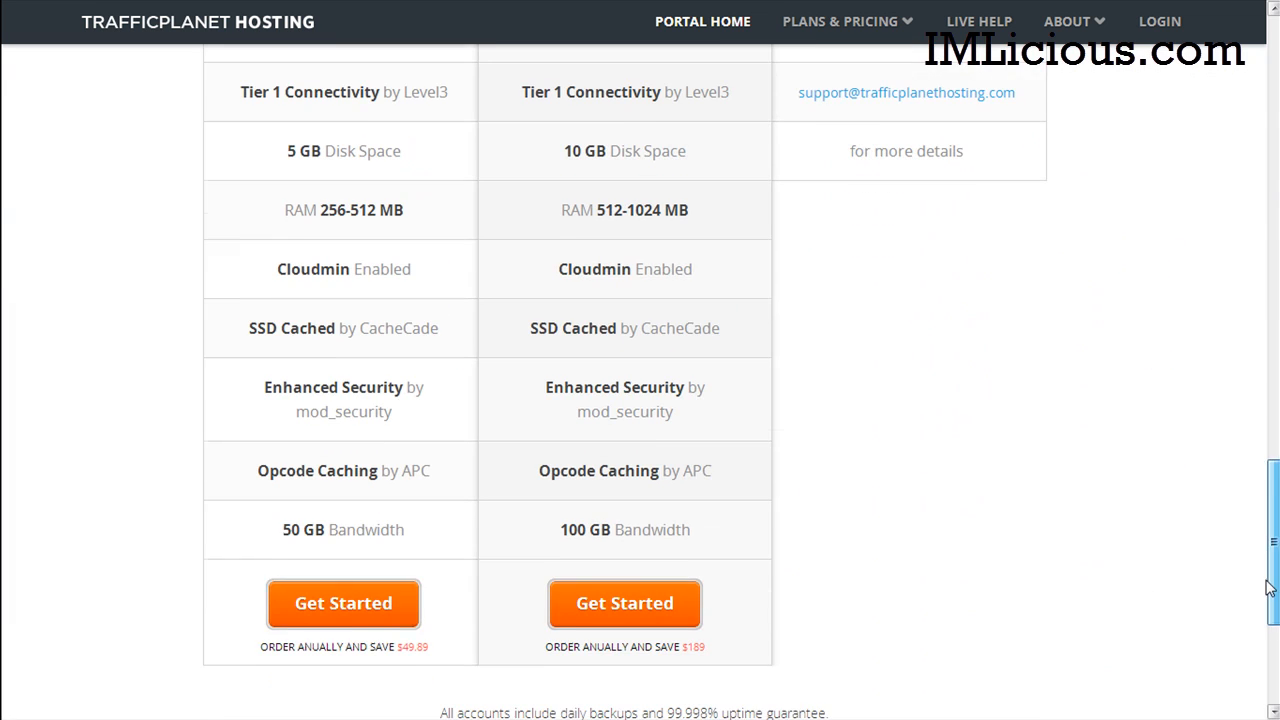
{"action": "left_click_drag", "start_coordinate": [1274, 462], "coordinate": [1277, 110]}
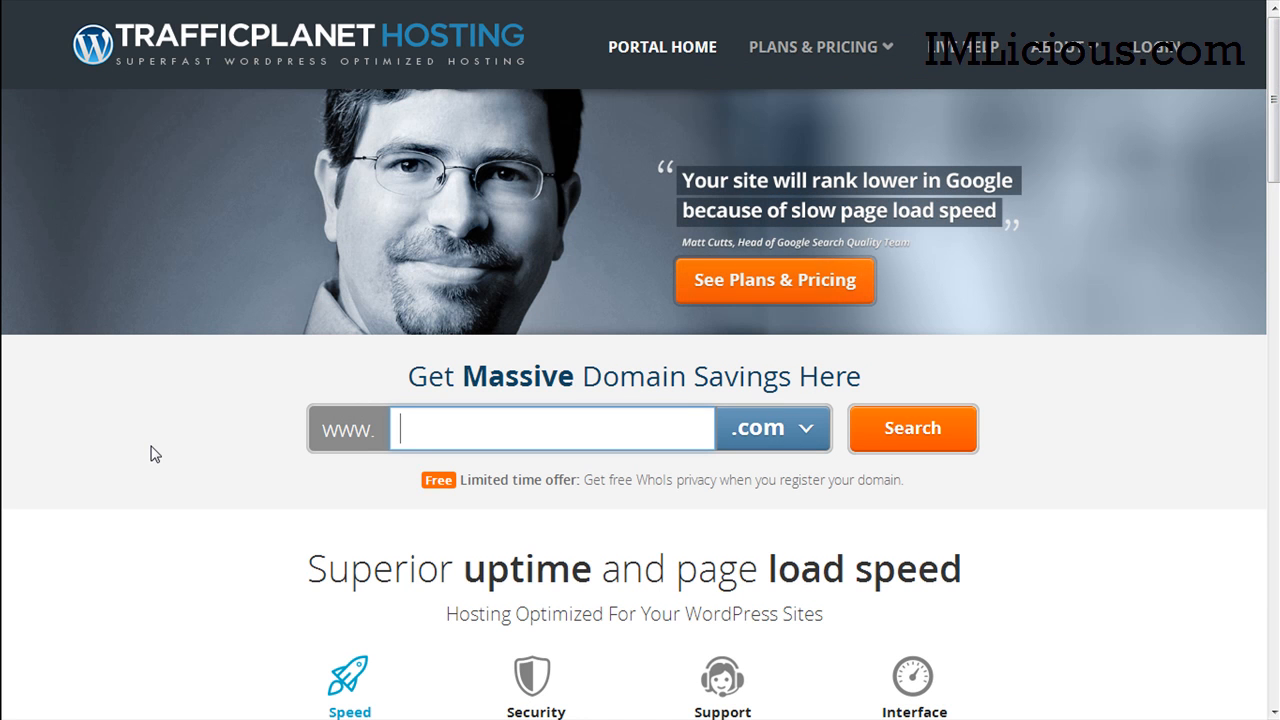
{"action": "left_click", "coordinate": [314, 440]}
{"action": "type", "text": "fapresults"}
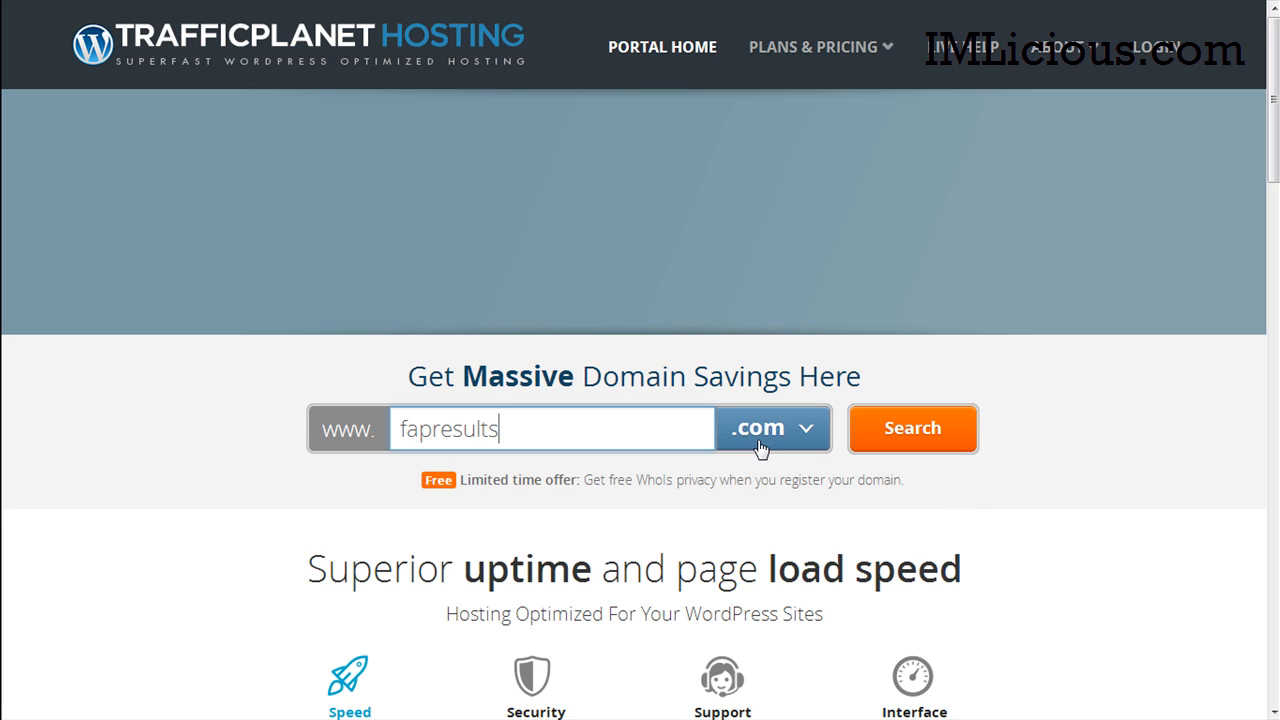
{"action": "left_click", "coordinate": [805, 431]}
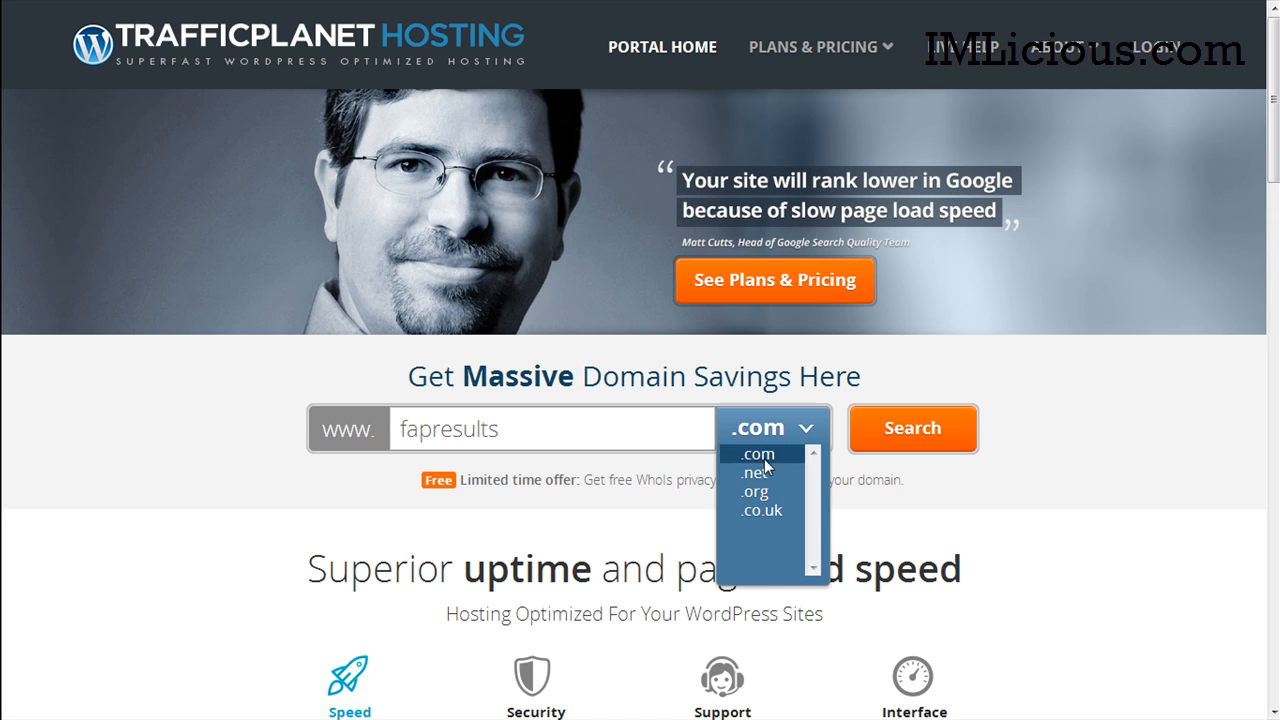
{"action": "left_click", "coordinate": [764, 455]}
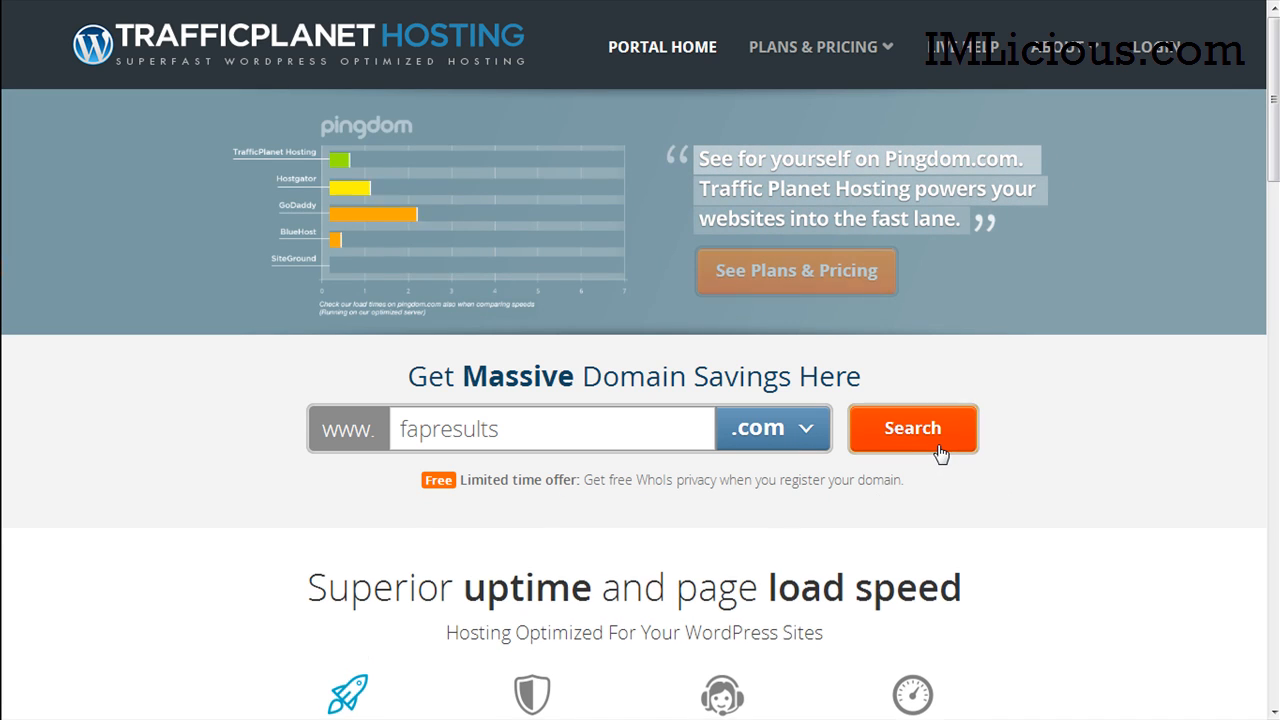
{"action": "left_click", "coordinate": [940, 452]}
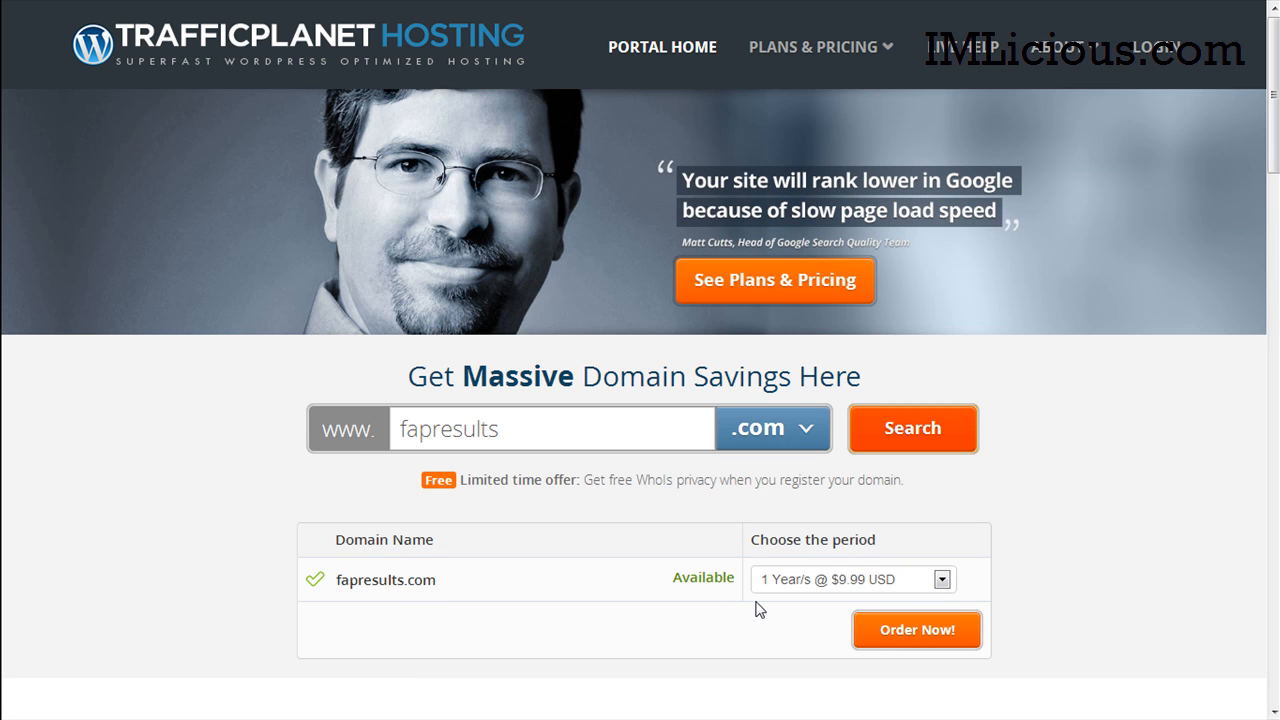
Step: Order fapresults.com and choose to add hosting with this domain
{"action": "left_click", "coordinate": [912, 642]}
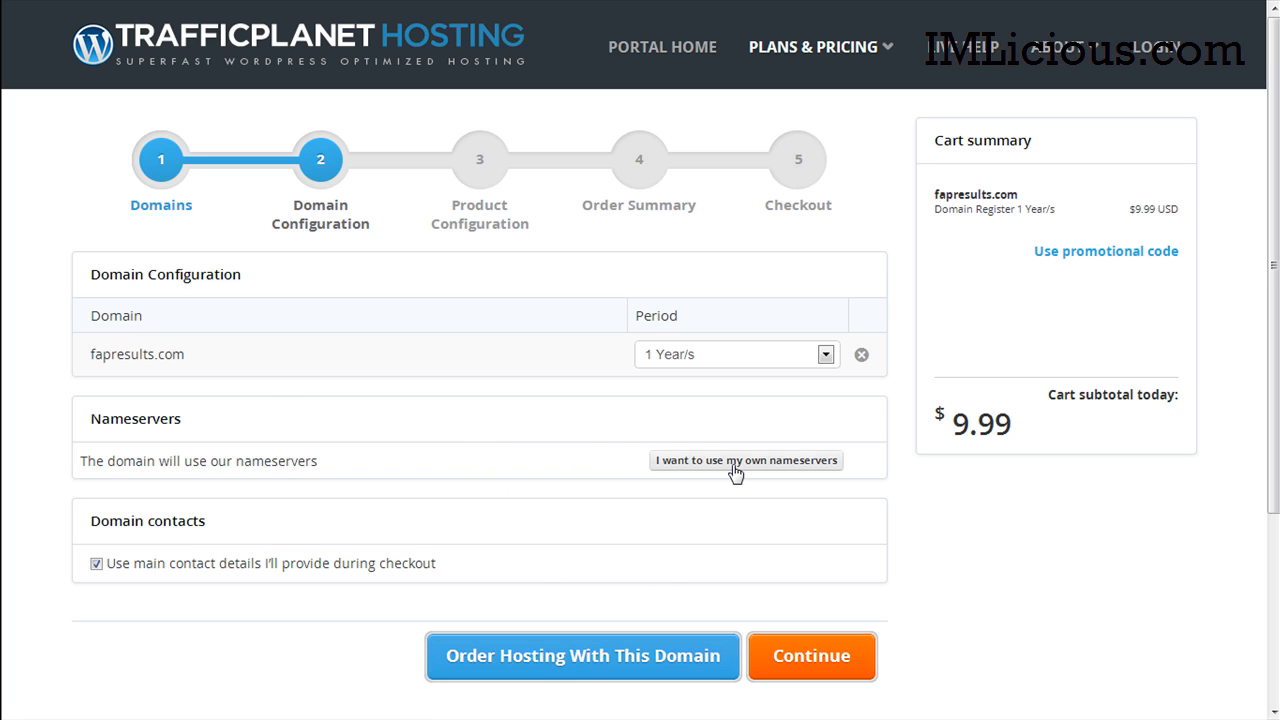
{"action": "left_click", "coordinate": [533, 665]}
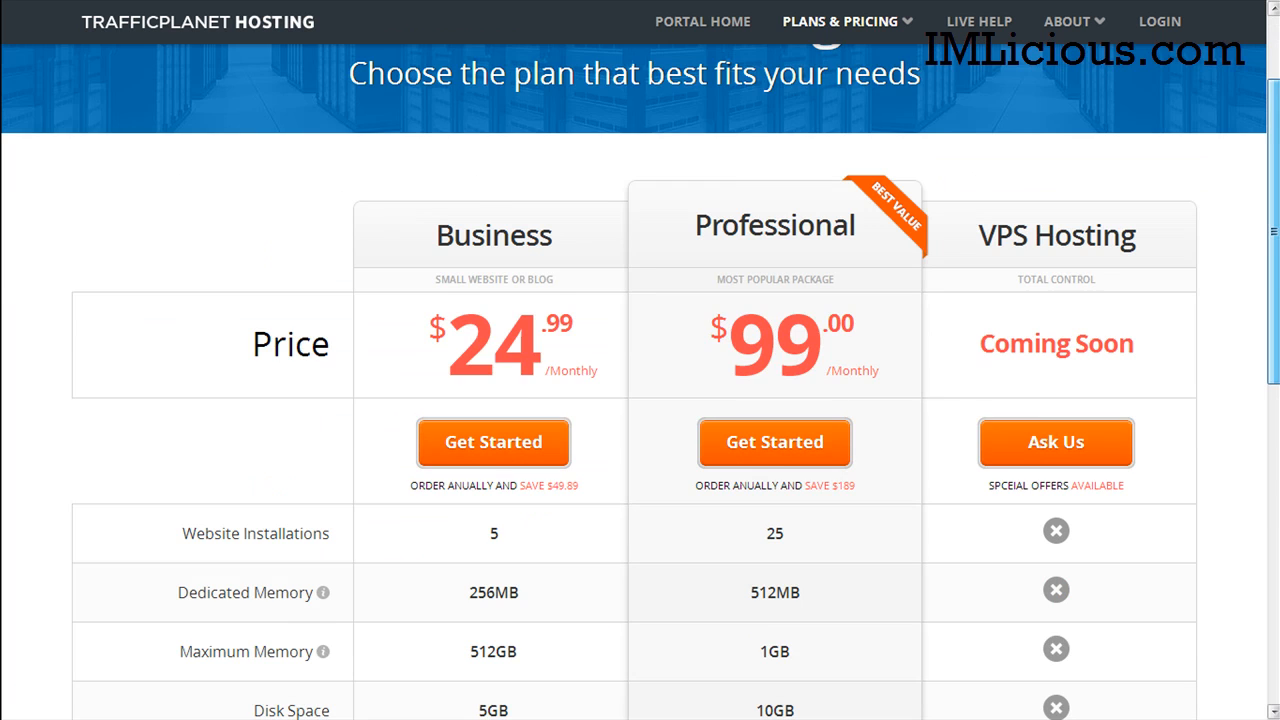
{"action": "left_click_drag", "start_coordinate": [1276, 221], "coordinate": [1276, 266]}
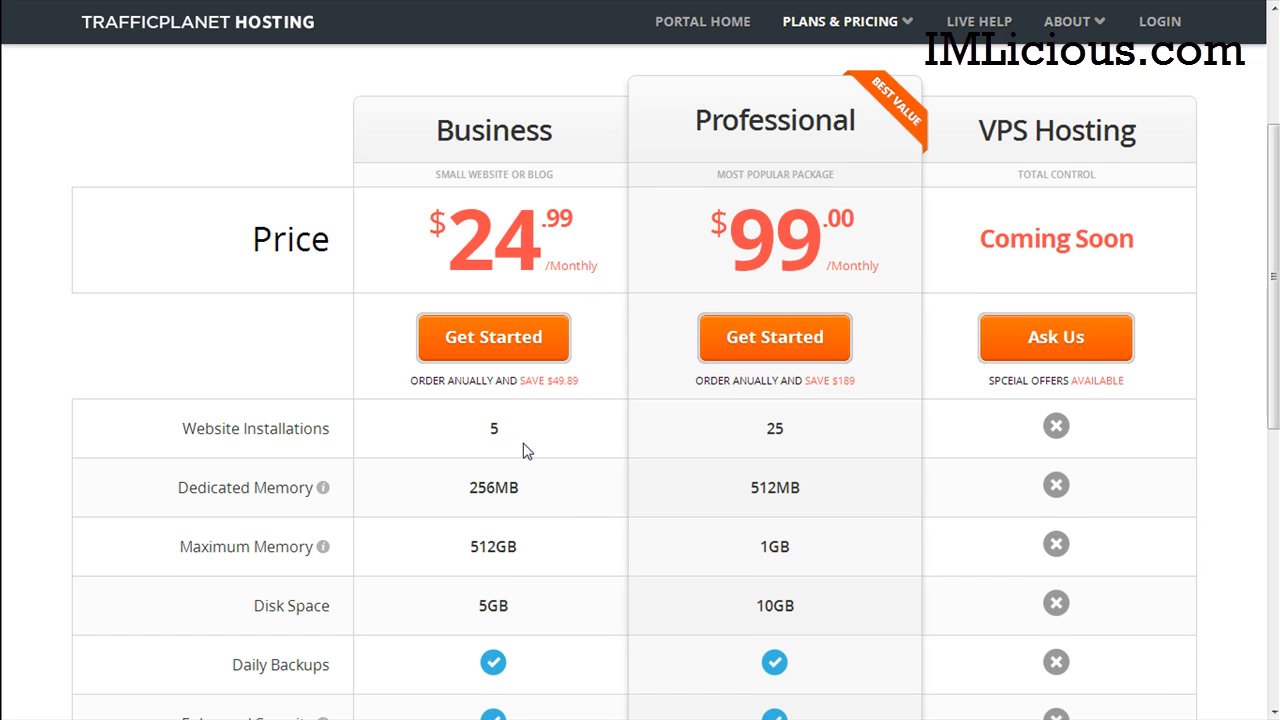
Step: Add the Business hosting plan to the cart alongside fapresults.com
{"action": "scroll", "coordinate": [525, 450], "scroll_direction": "down", "scroll_amount": 1}
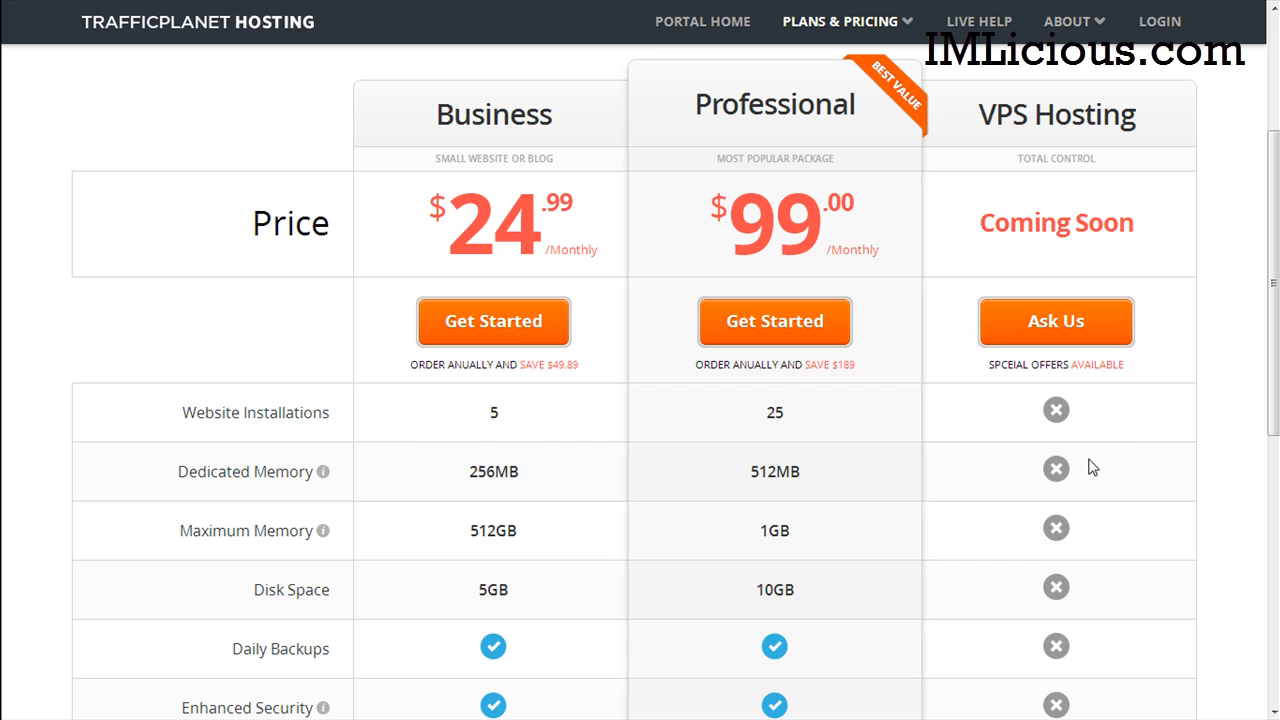
{"action": "left_click_drag", "start_coordinate": [1273, 312], "coordinate": [1273, 515]}
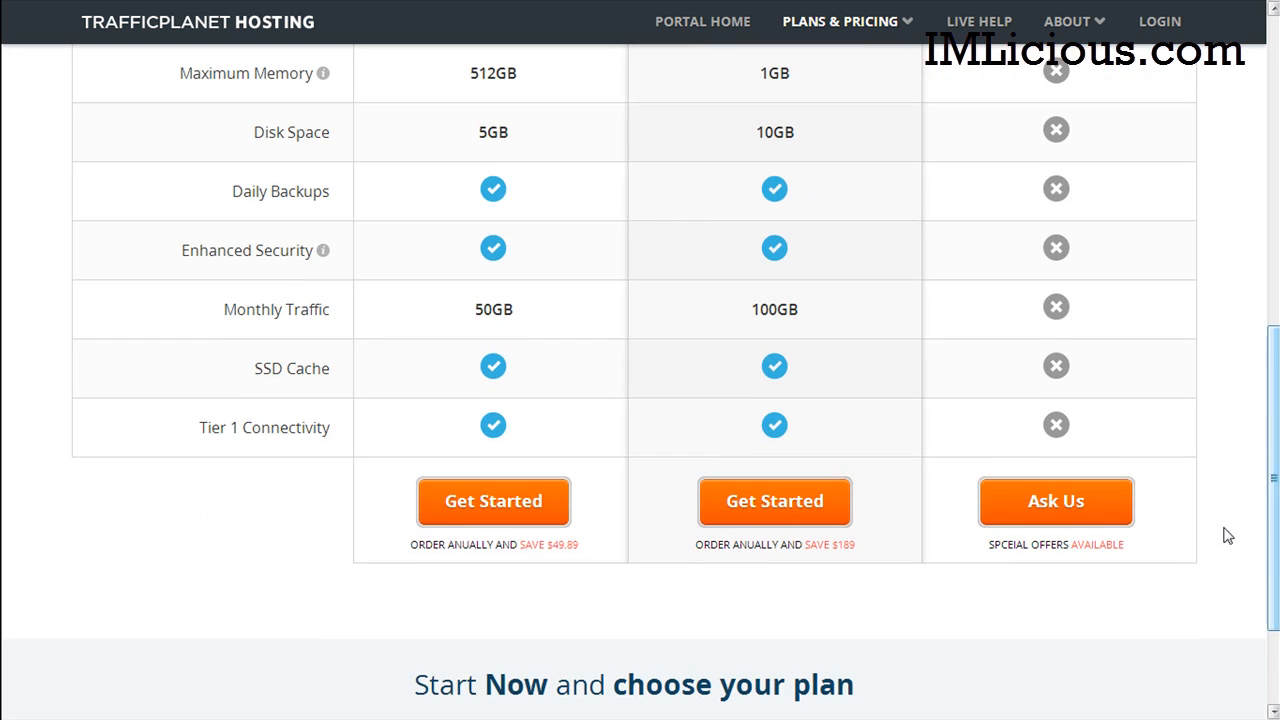
{"action": "left_click", "coordinate": [503, 514]}
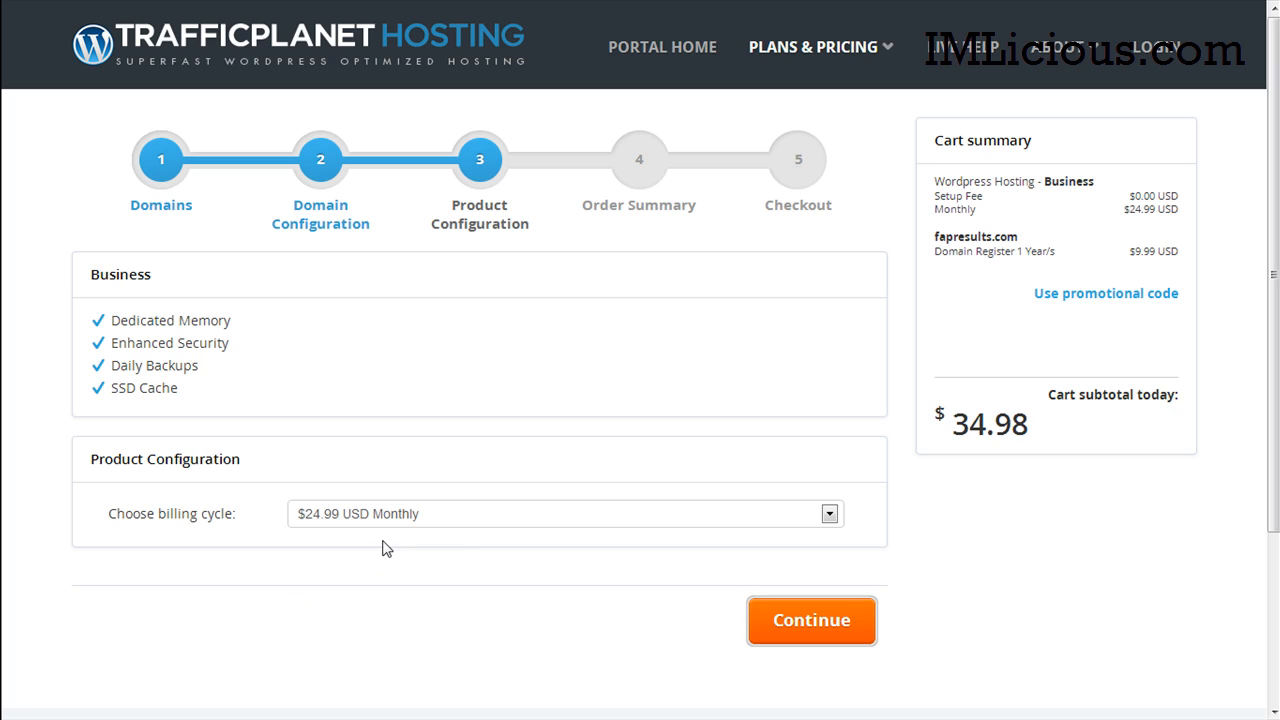
{"action": "left_click", "coordinate": [455, 520]}
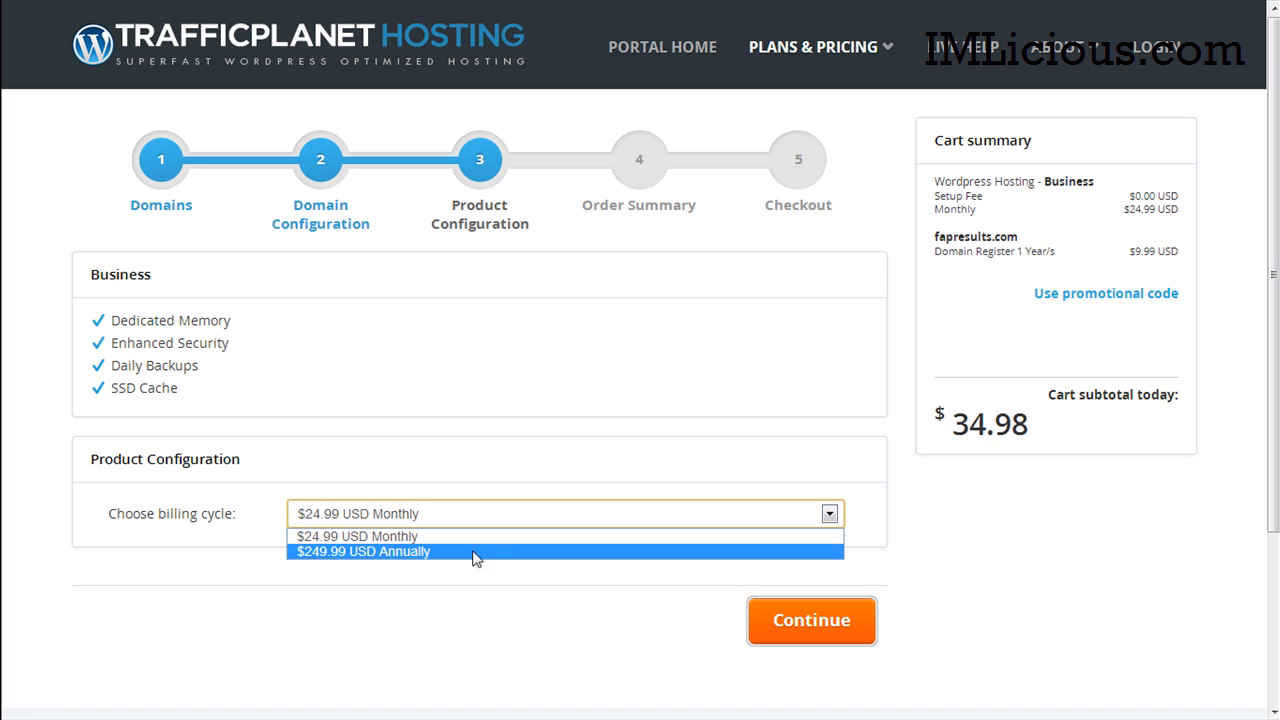
Step: Keep billing at $24.99 USD Monthly and continue to the order summary
{"action": "left_click", "coordinate": [383, 541]}
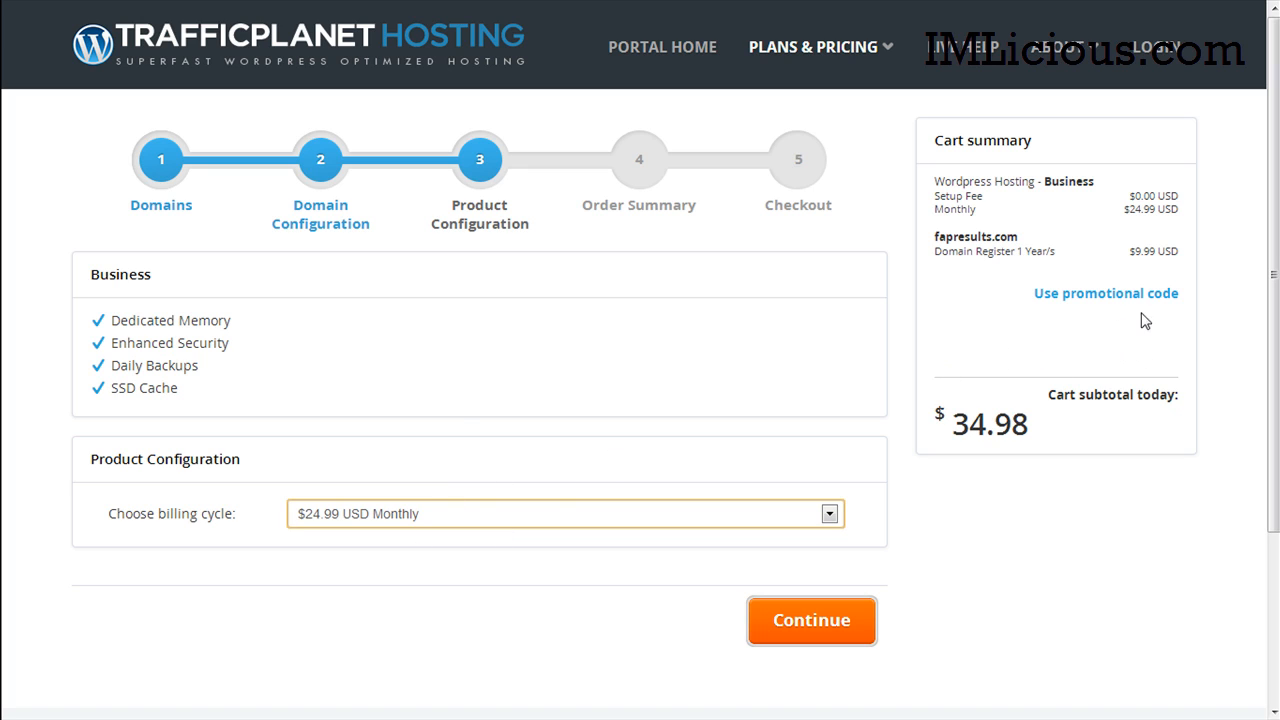
{"action": "left_click", "coordinate": [866, 624]}
{"action": "scroll", "coordinate": [866, 624], "scroll_direction": "down", "scroll_amount": 2}
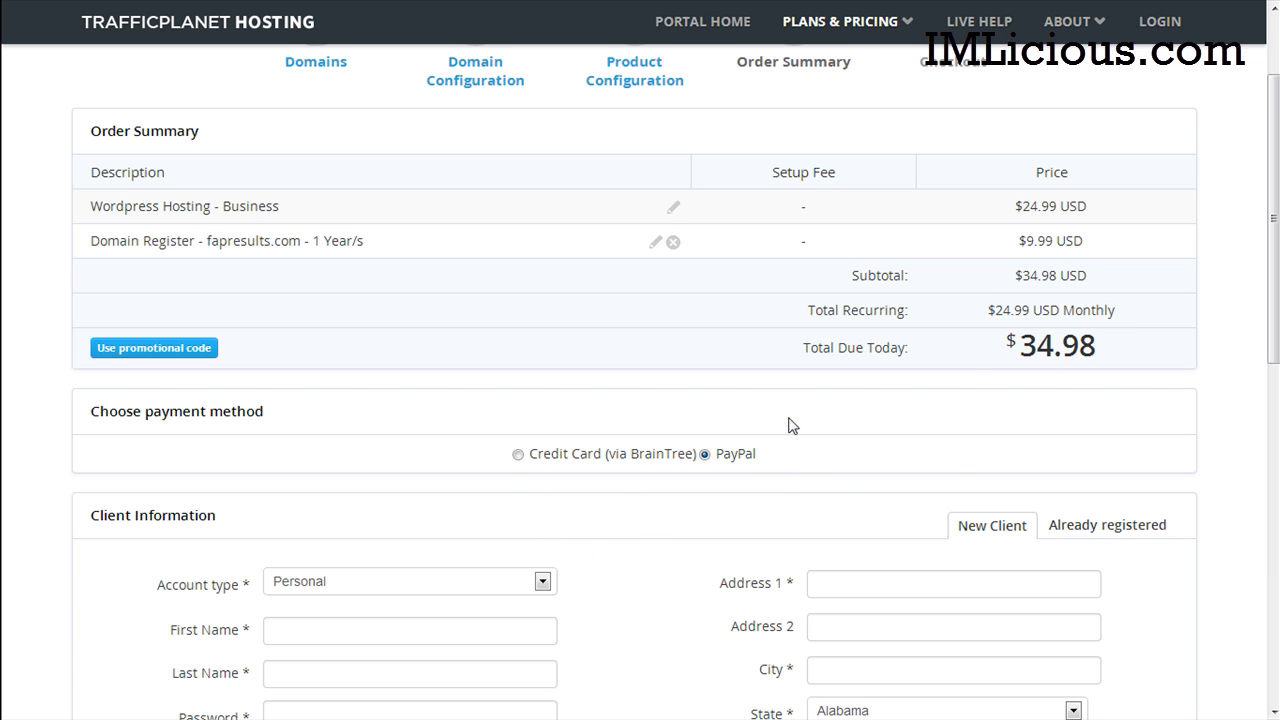
Step: Look at the existing-client sign-in, then return to new-client registration
{"action": "scroll", "coordinate": [640, 400], "scroll_direction": "down", "scroll_amount": 3}
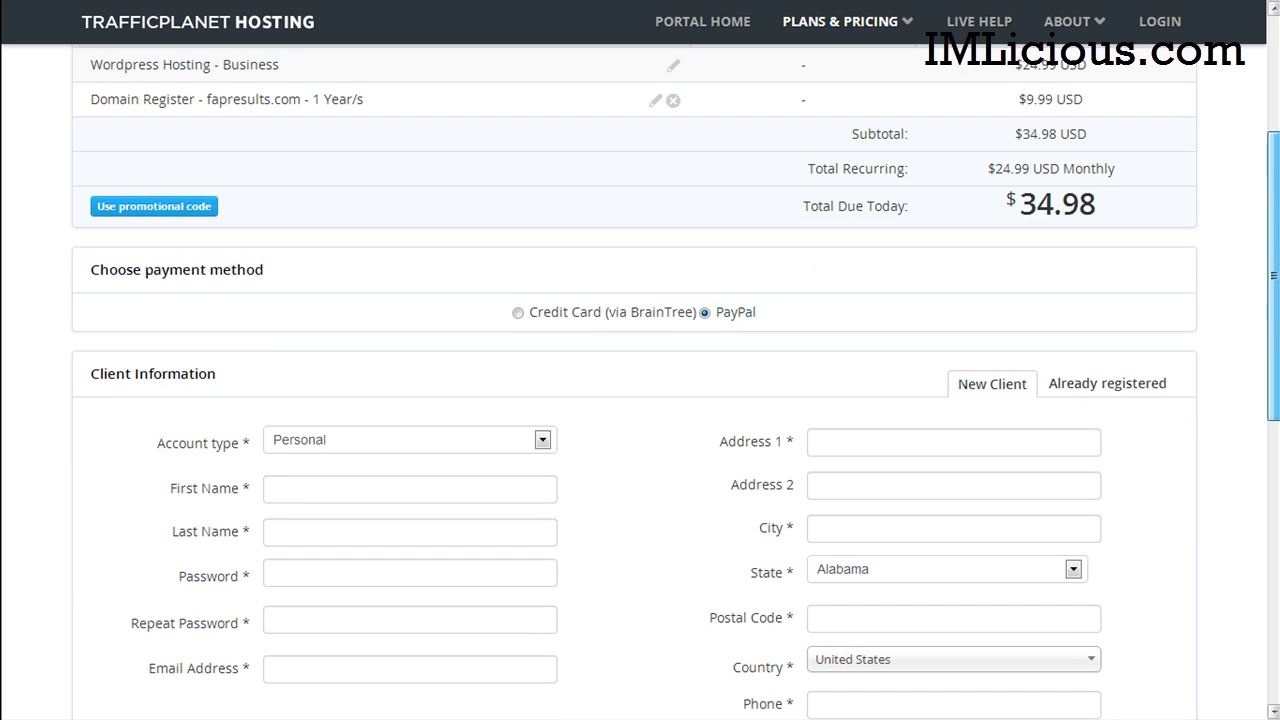
{"action": "scroll", "coordinate": [1186, 367], "scroll_direction": "down", "scroll_amount": 3}
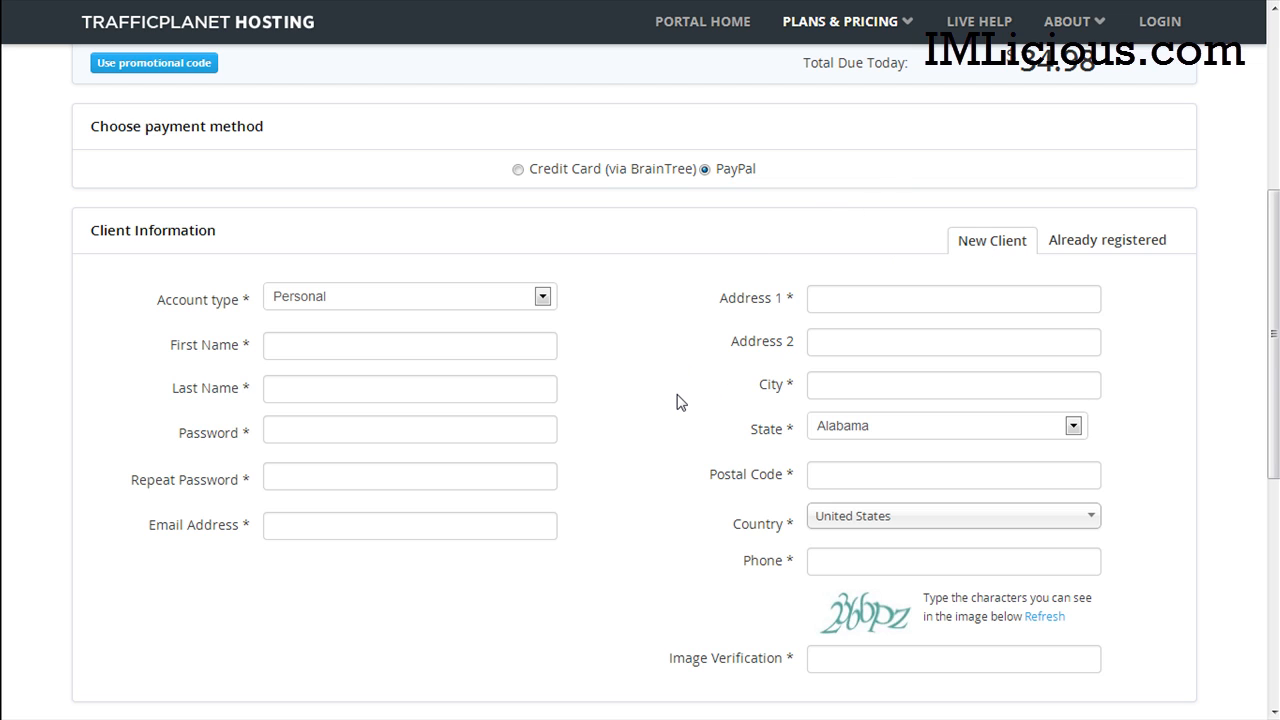
{"action": "left_click", "coordinate": [1116, 250]}
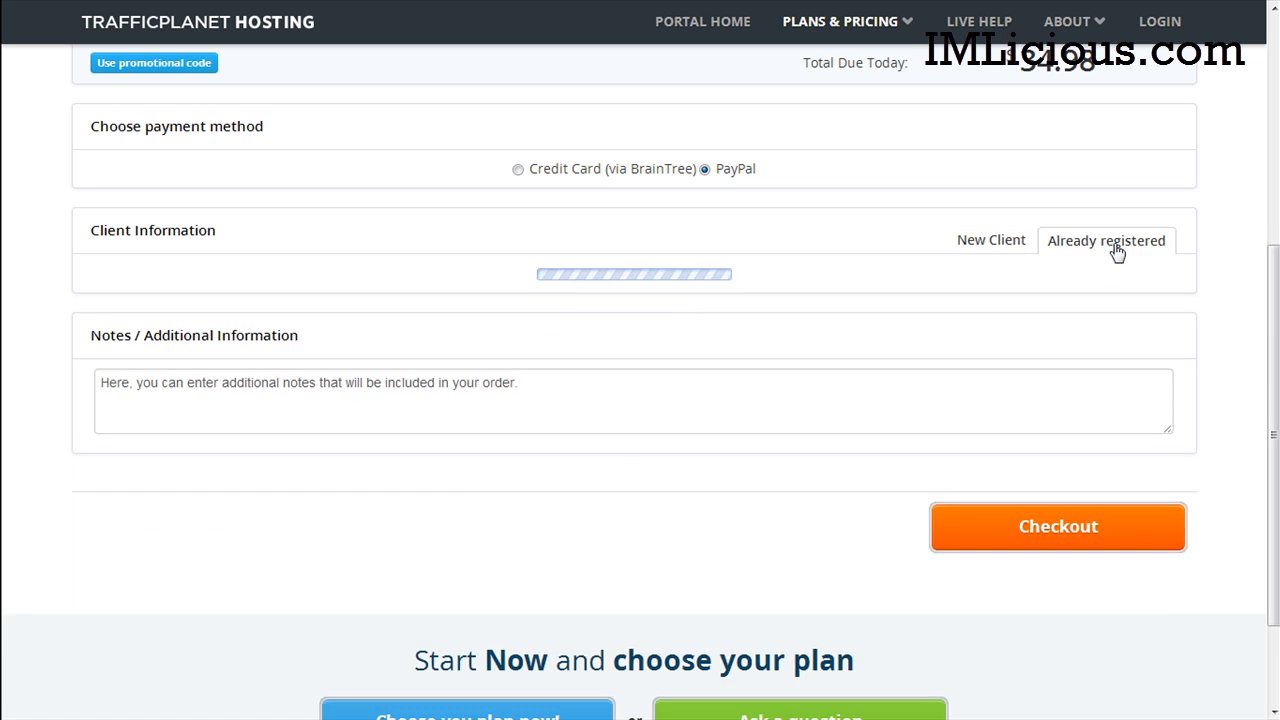
{"action": "left_click", "coordinate": [689, 288]}
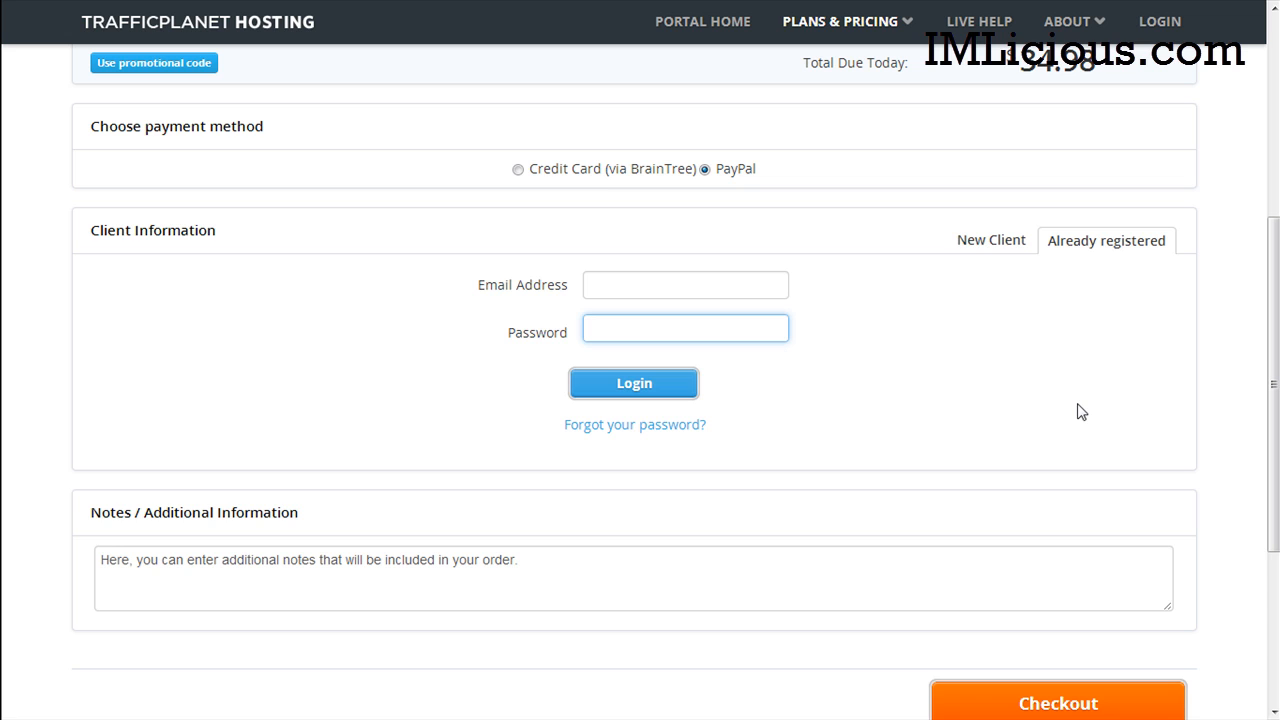
{"action": "left_click", "coordinate": [988, 244]}
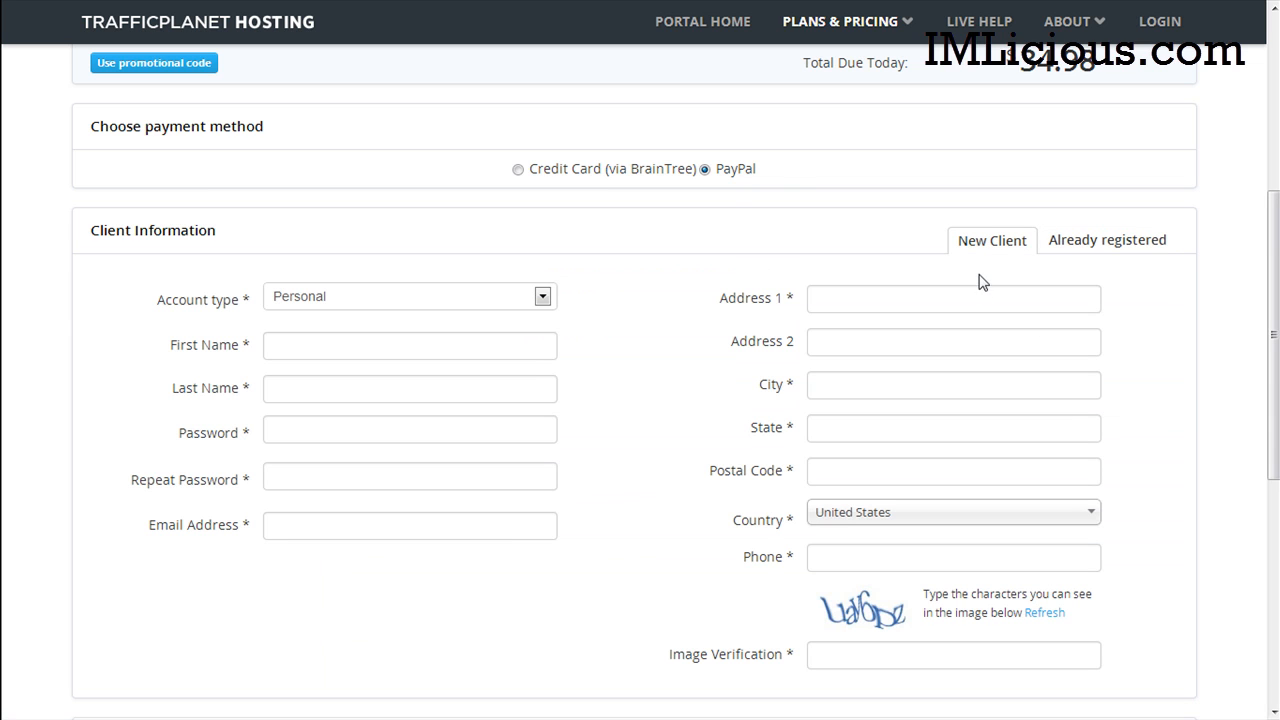
Step: Keep the account type as Personal and fill in the client's name and contact details
{"action": "left_click", "coordinate": [330, 302]}
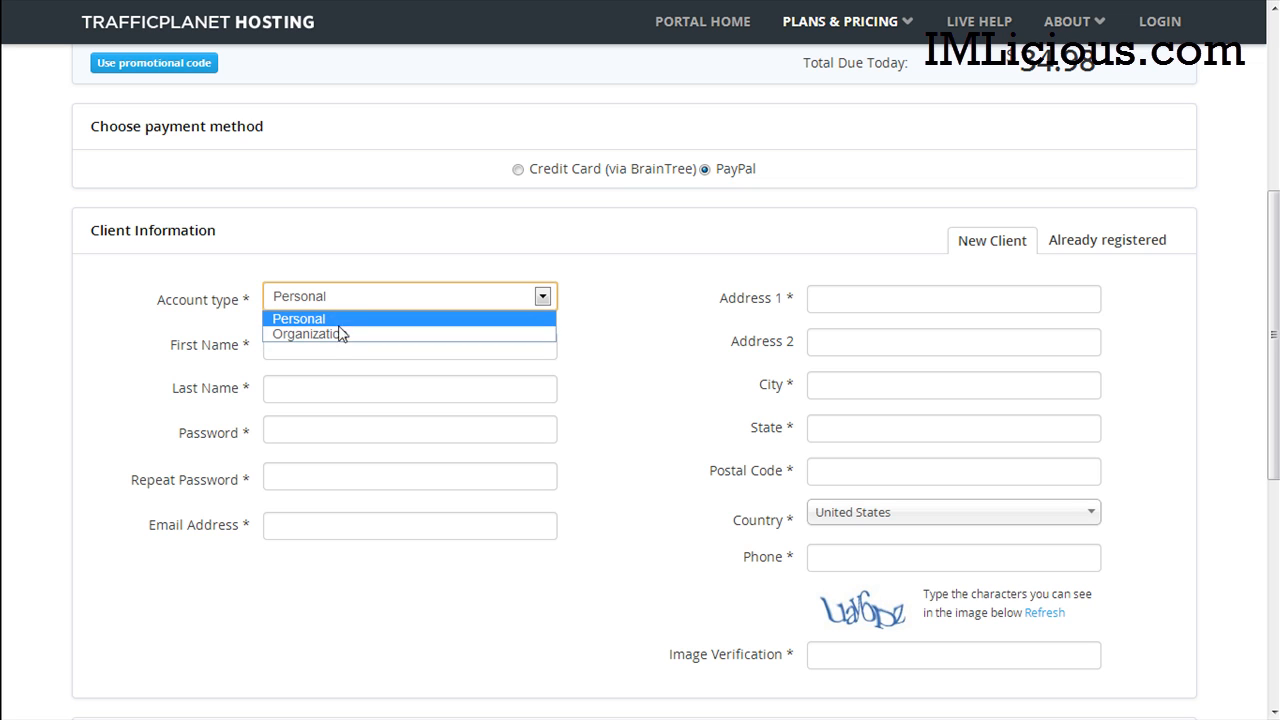
{"action": "left_click", "coordinate": [339, 324]}
{"action": "left_click", "coordinate": [337, 353]}
{"action": "type", "text": "Edward"}
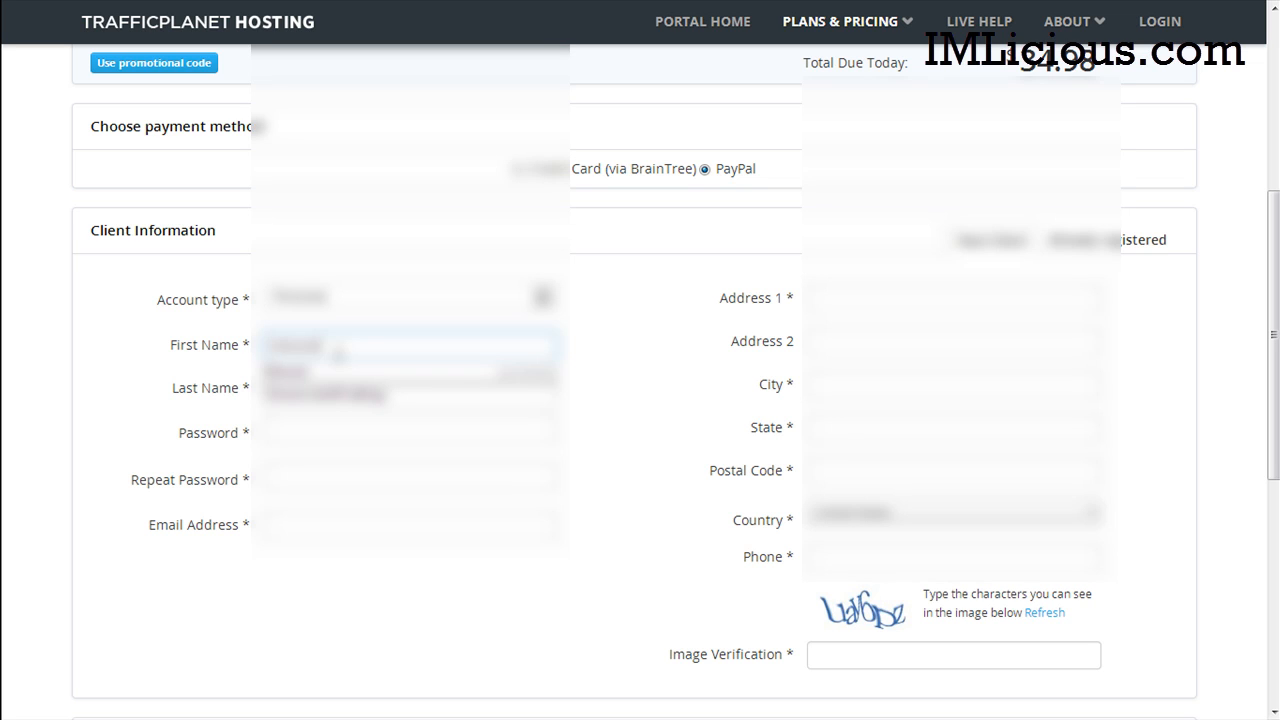
{"action": "left_click", "coordinate": [337, 371]}
{"action": "left_click", "coordinate": [414, 430]}
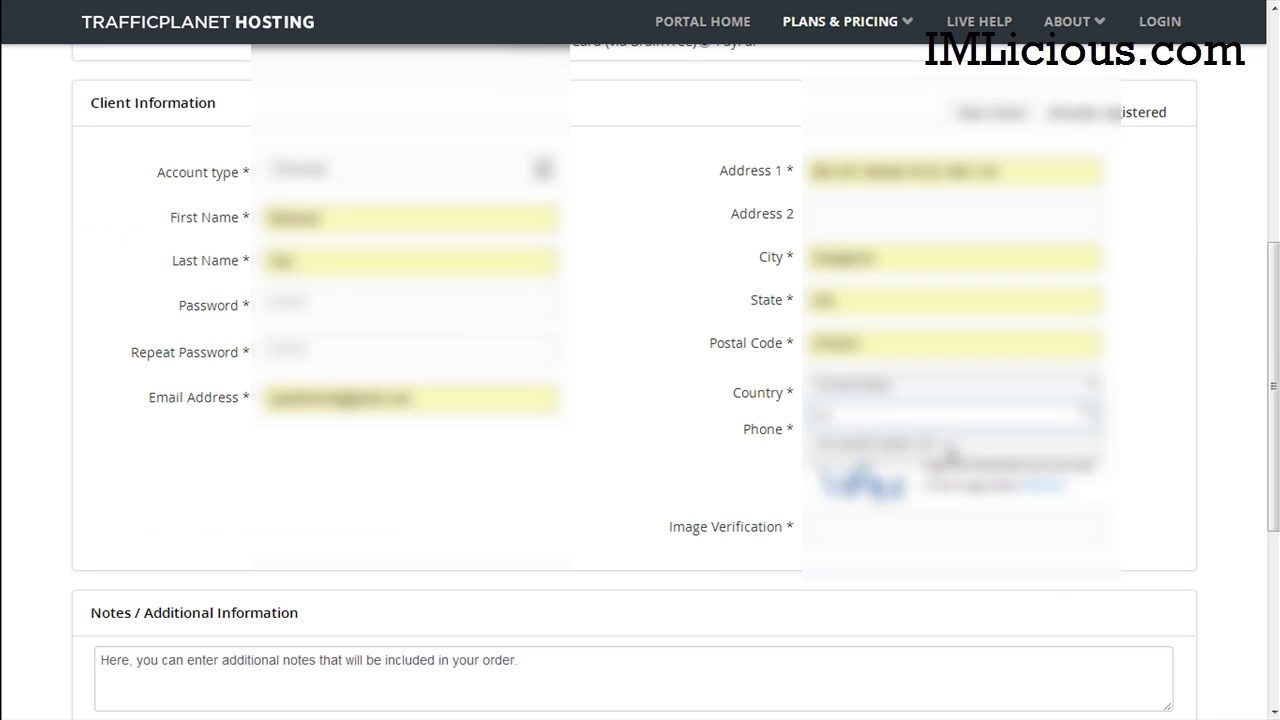
Step: Set the client's country and submit the checkout to create the account
{"action": "left_click", "coordinate": [948, 444]}
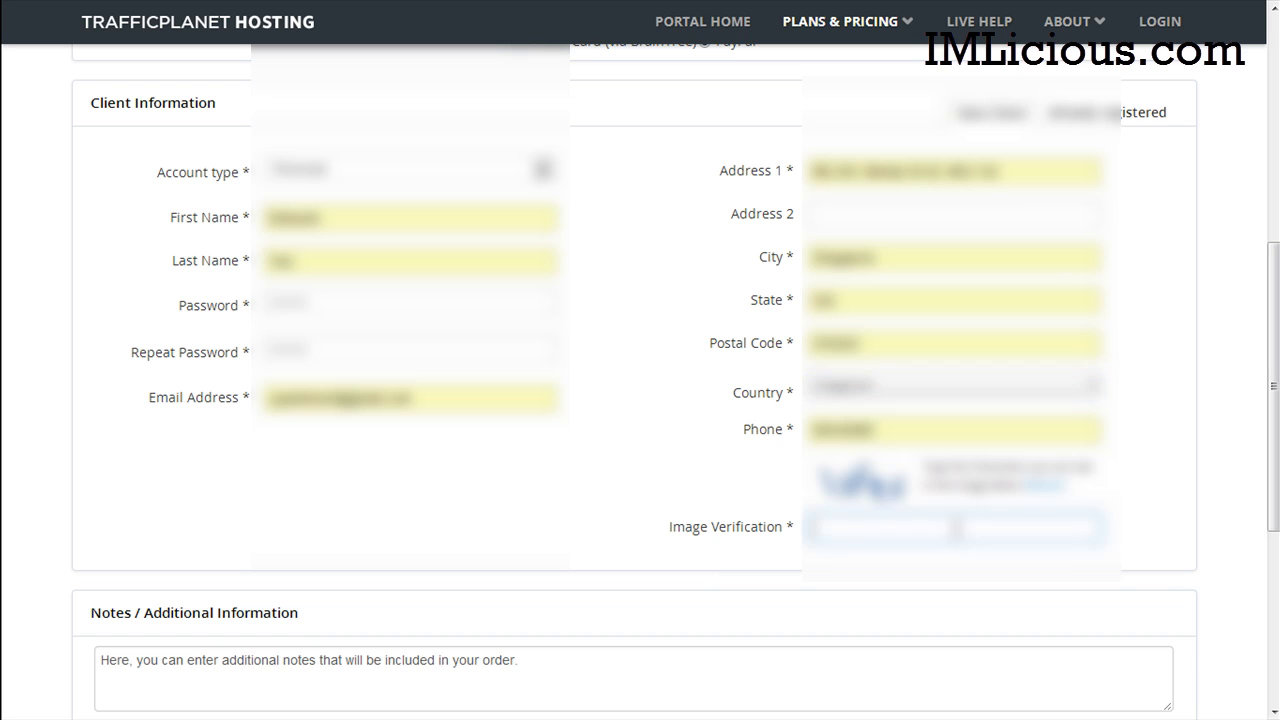
{"action": "type", "text": "vaf"}
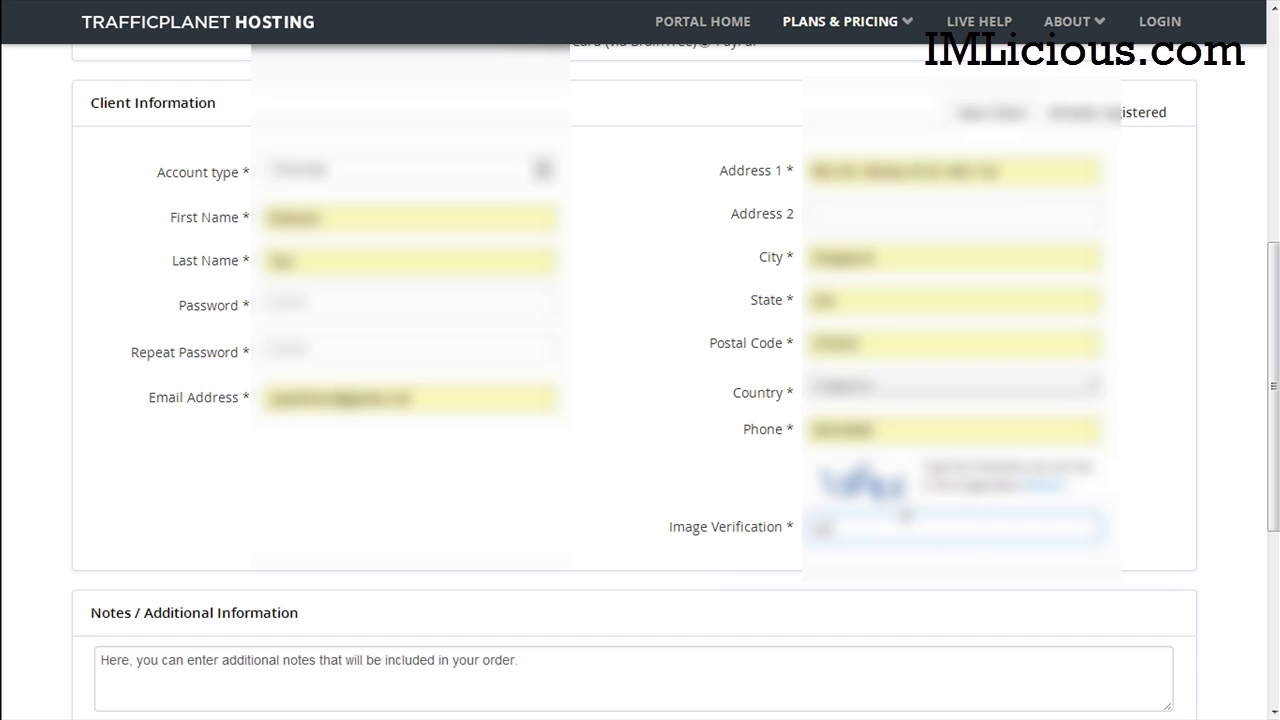
{"action": "scroll", "coordinate": [1177, 463], "scroll_direction": "down", "scroll_amount": 2}
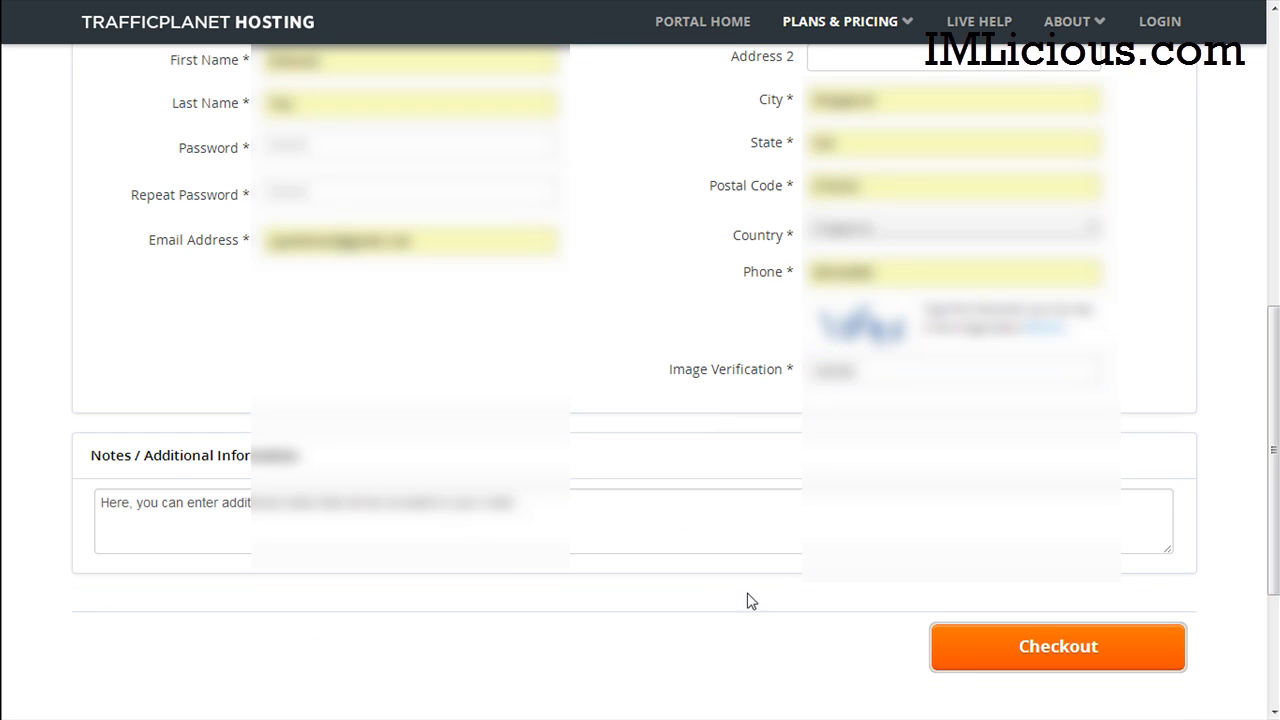
{"action": "left_click", "coordinate": [971, 658]}
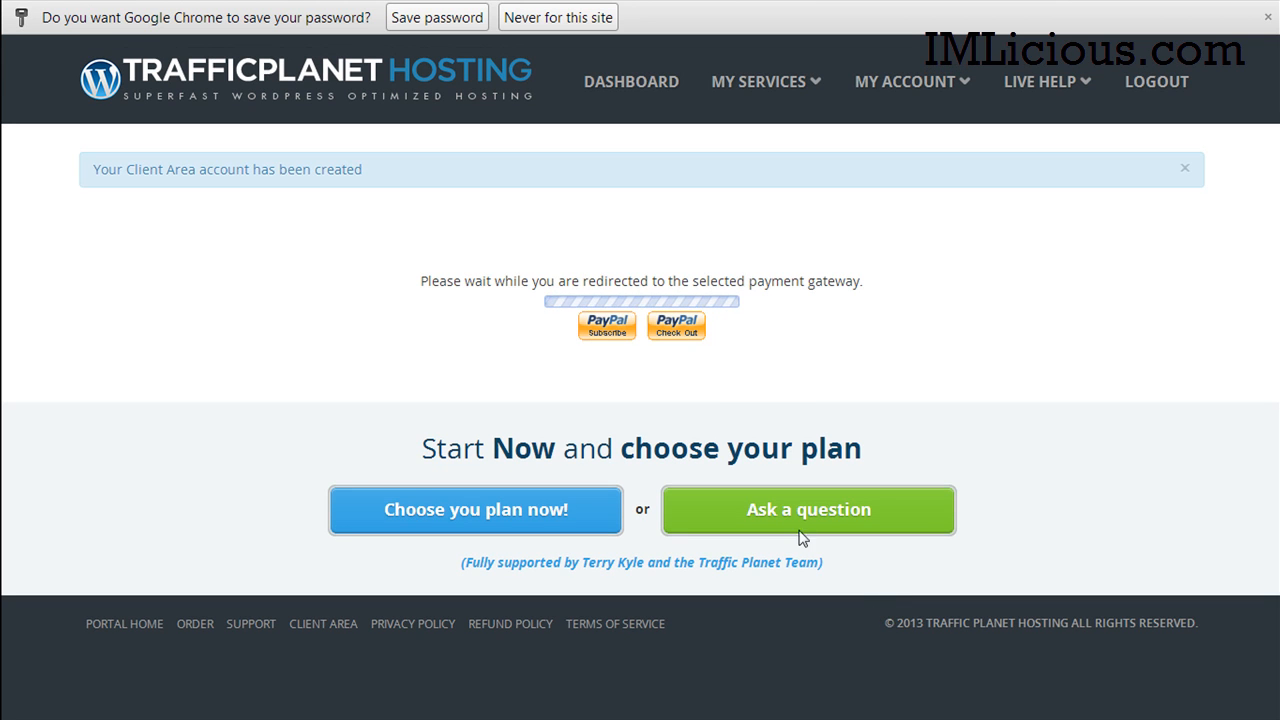
Step: Log in to PayPal with the account password and pay the $34.98 hosting charge
{"action": "left_click", "coordinate": [540, 20]}
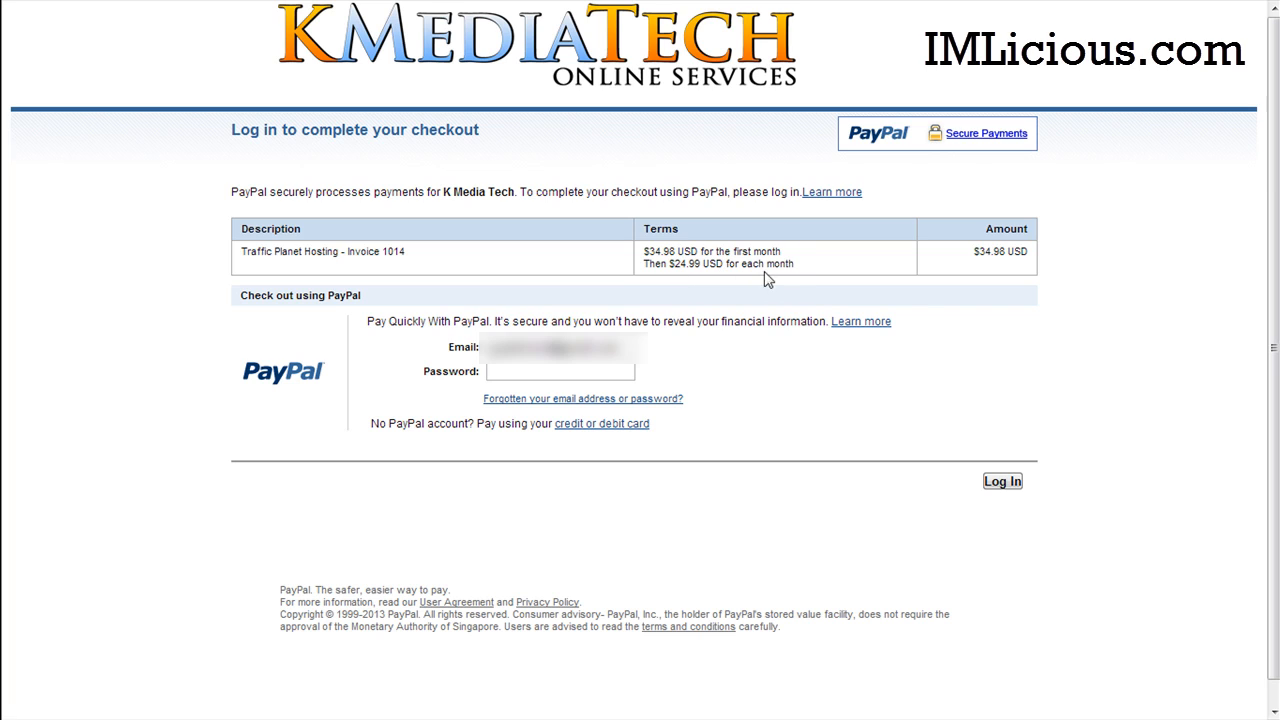
{"action": "key", "text": "Tab"}
{"action": "type", "text": "********"}
{"action": "left_click", "coordinate": [1002, 485]}
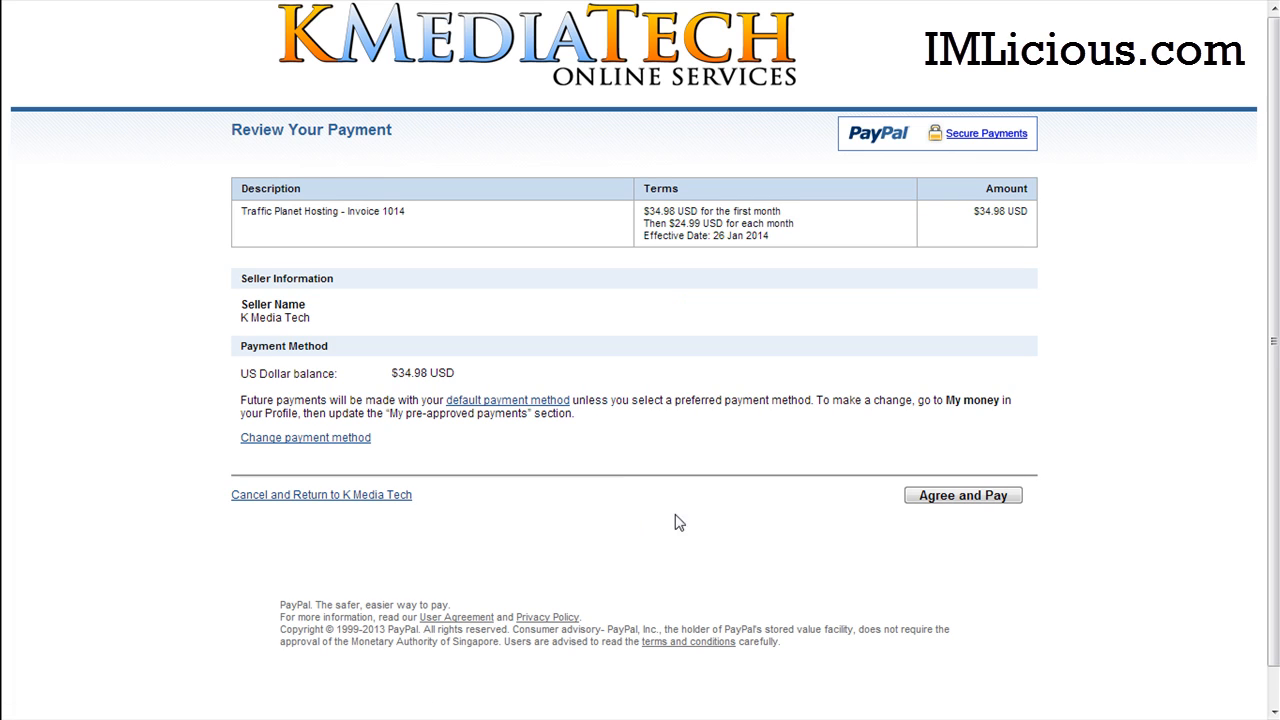
{"action": "left_click", "coordinate": [980, 500]}
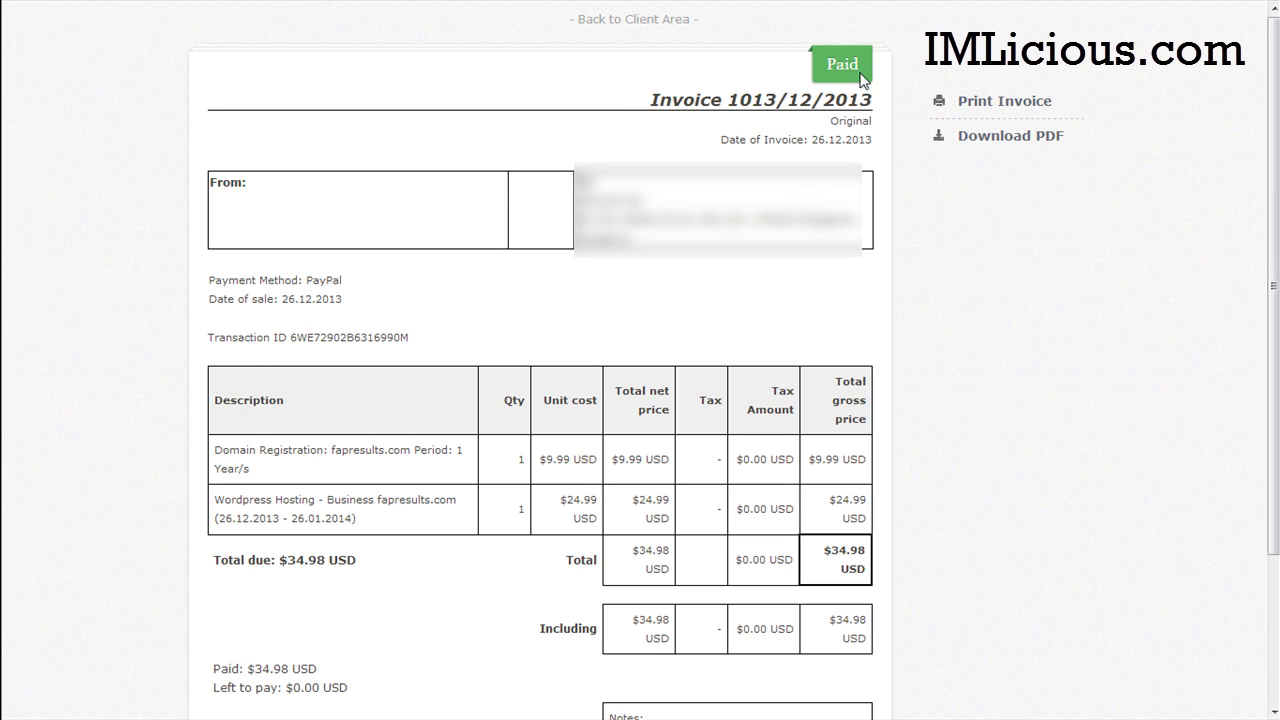
Step: Download the paid invoice as a PDF and return to the client area
{"action": "mouse_move", "coordinate": [1273, 290]}
{"action": "left_mouse_down"}
{"action": "mouse_move", "coordinate": [1274, 536]}
{"action": "mouse_move", "coordinate": [1275, 282]}
{"action": "left_mouse_up"}
{"action": "left_click", "coordinate": [998, 148]}
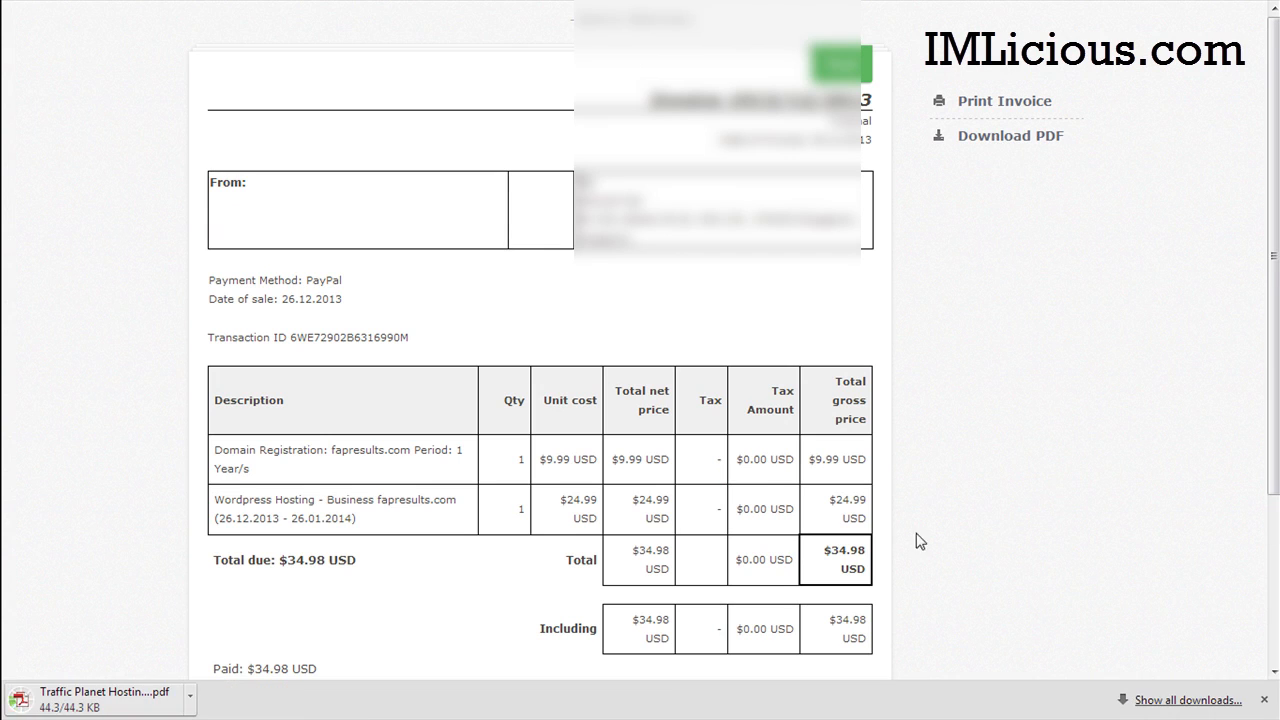
{"action": "left_click", "coordinate": [1263, 699]}
{"action": "left_click", "coordinate": [597, 21]}
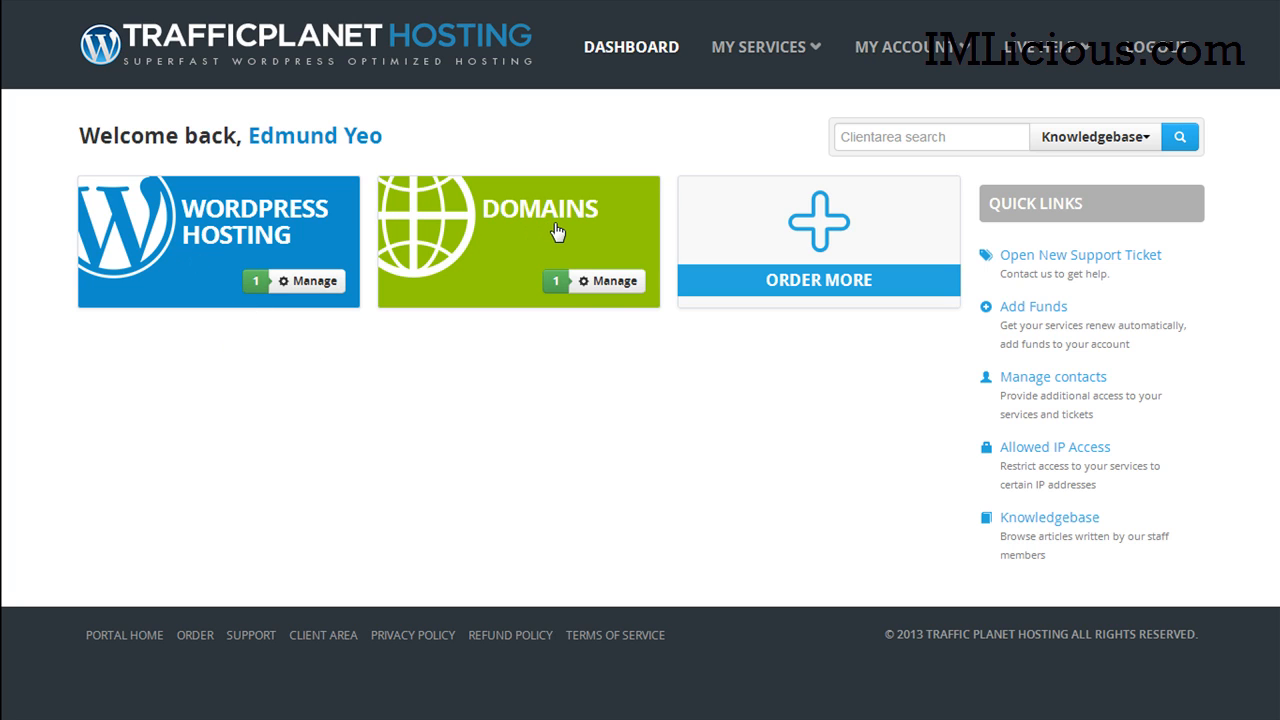
Step: List the registered domains, inspect fapresults.com's actions menu, then view the WordPress hosting list
{"action": "left_click", "coordinate": [607, 285]}
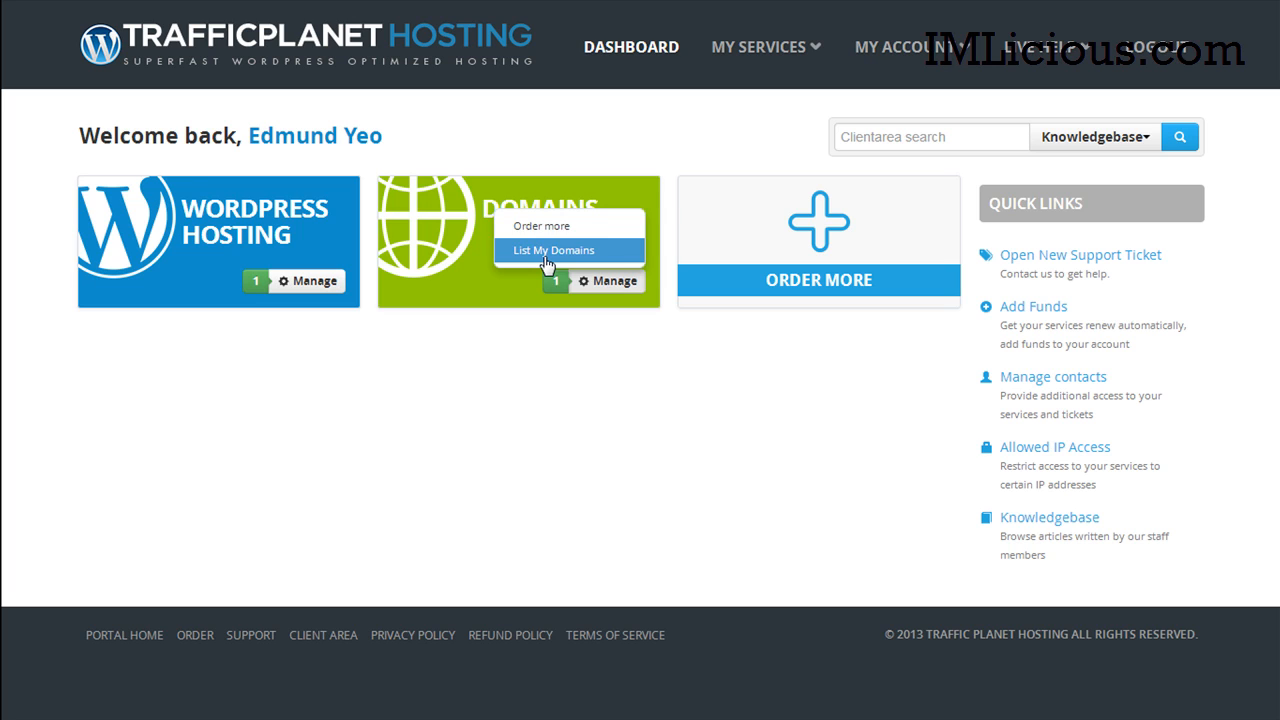
{"action": "left_click", "coordinate": [544, 251]}
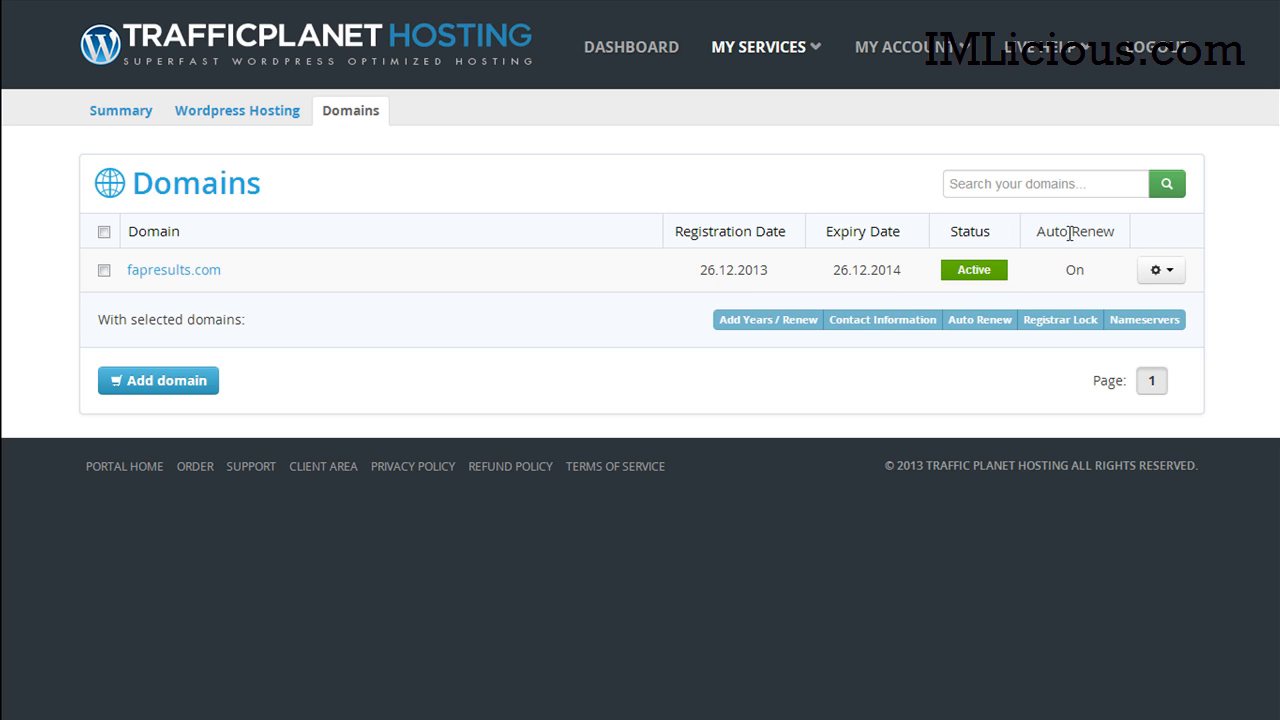
{"action": "left_click", "coordinate": [1160, 270]}
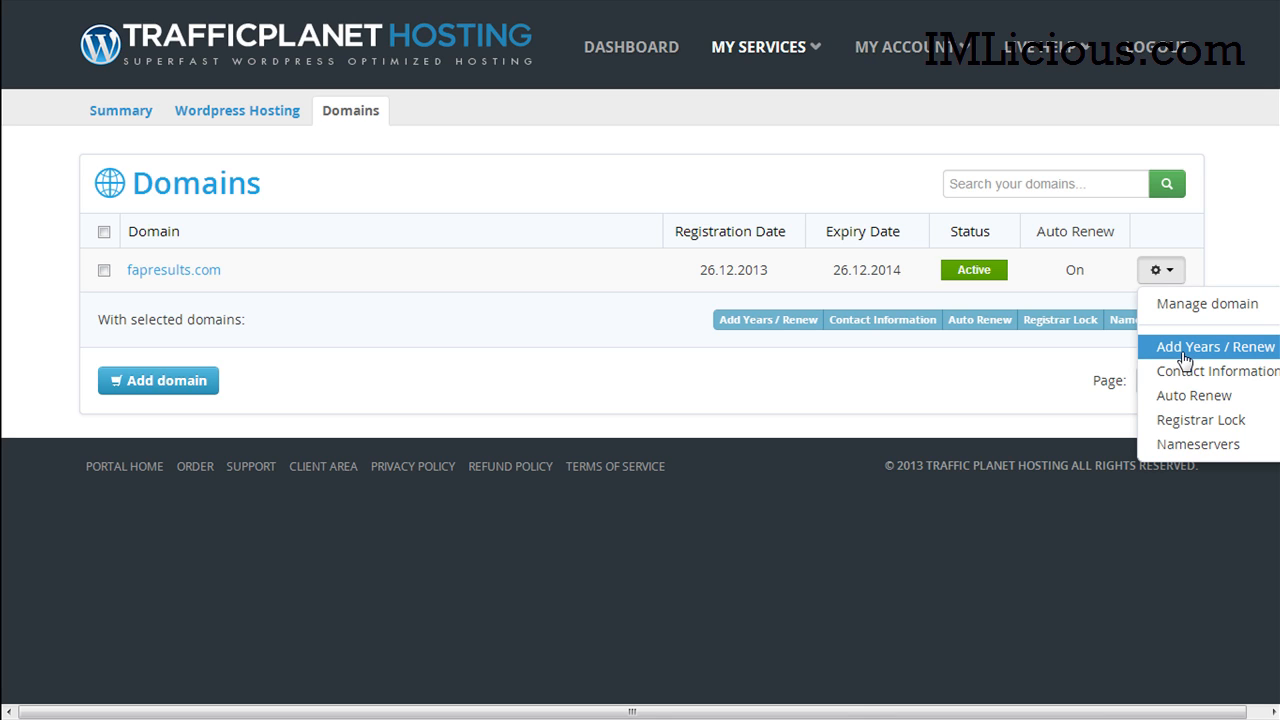
{"action": "left_click", "coordinate": [1197, 447]}
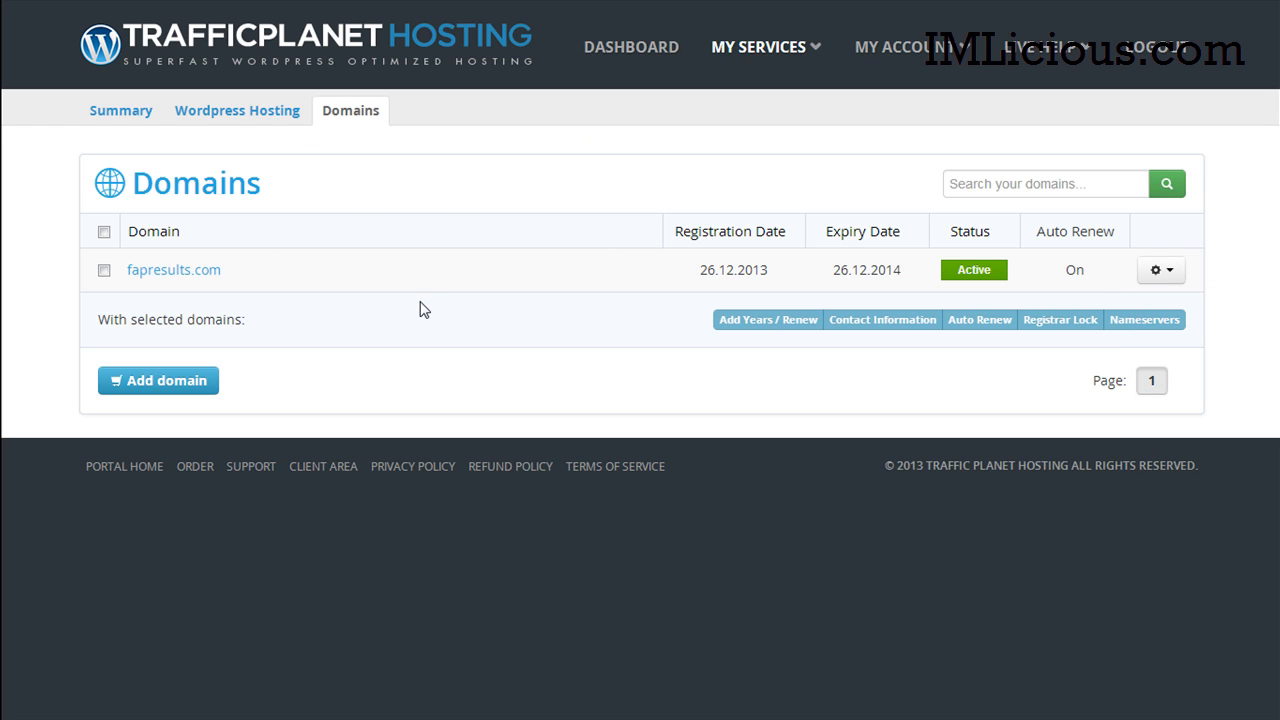
{"action": "left_click", "coordinate": [227, 121]}
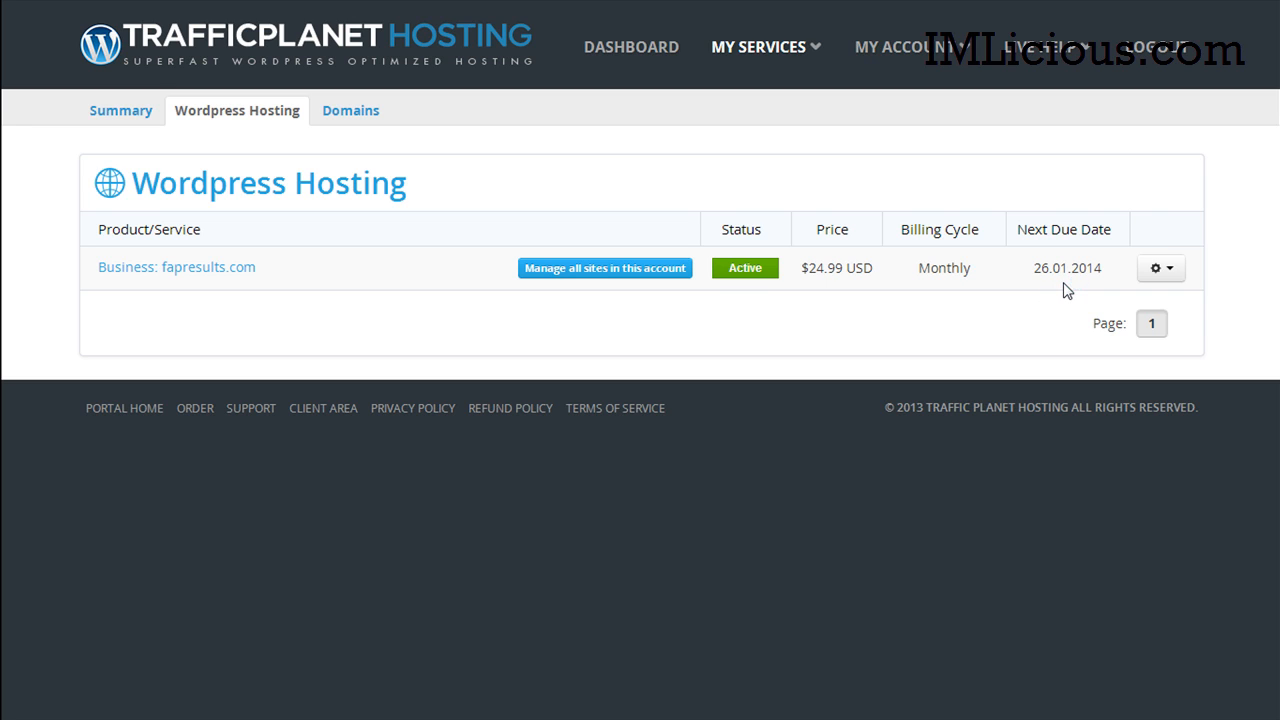
Step: Open Service Management for the Business fapresults.com hosting plan
{"action": "left_click", "coordinate": [1161, 268]}
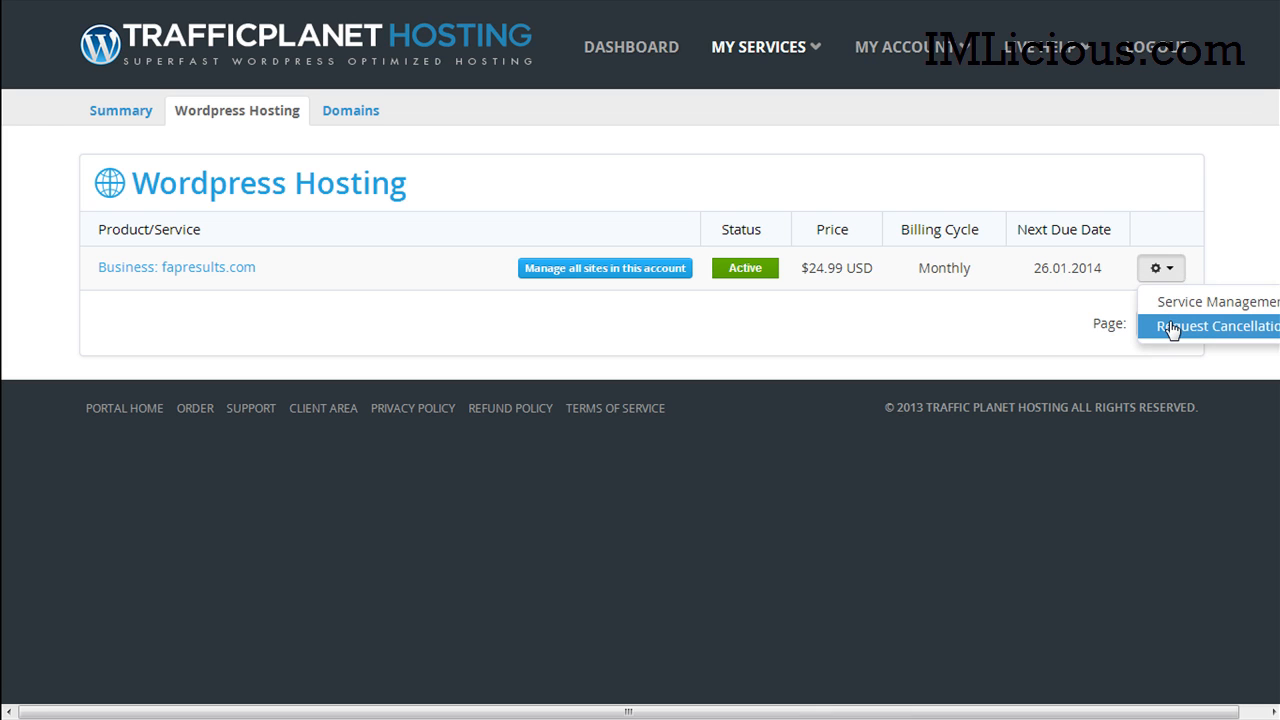
{"action": "left_click", "coordinate": [1172, 303]}
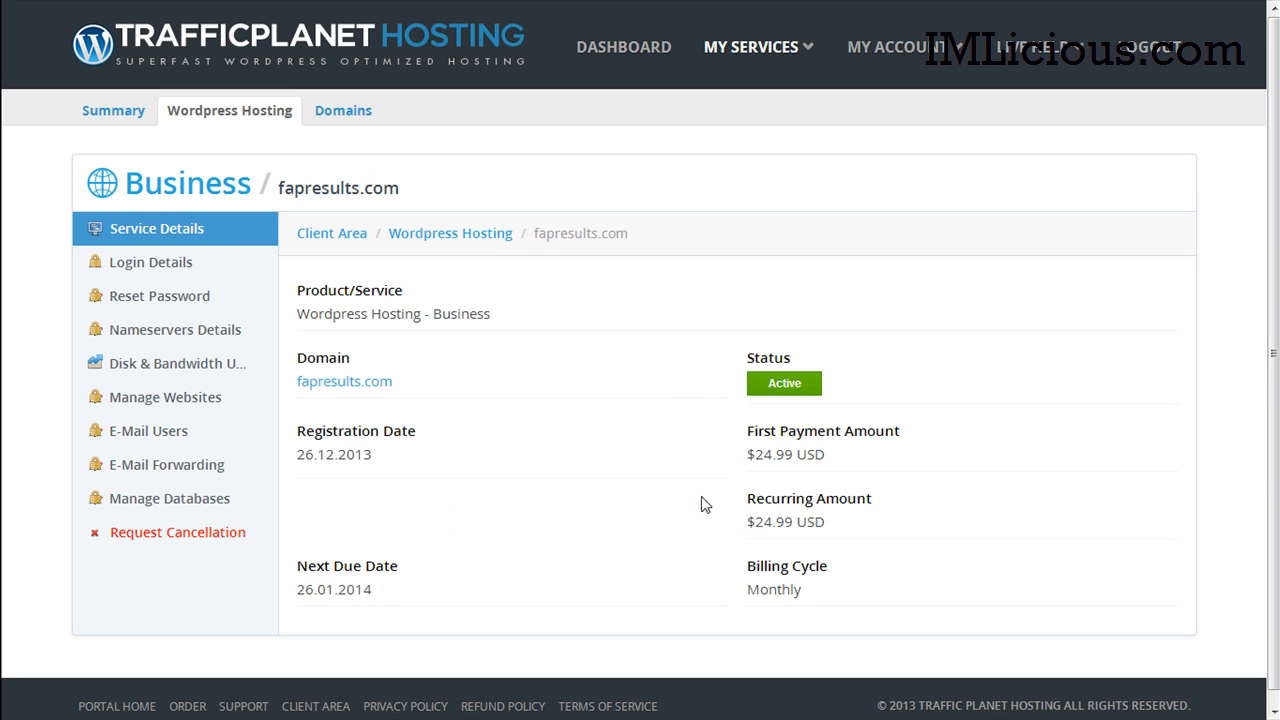
Step: Review the hosting login details, revealed passwords, password reset, nameservers and disk/bandwidth usage
{"action": "left_click", "coordinate": [150, 263]}
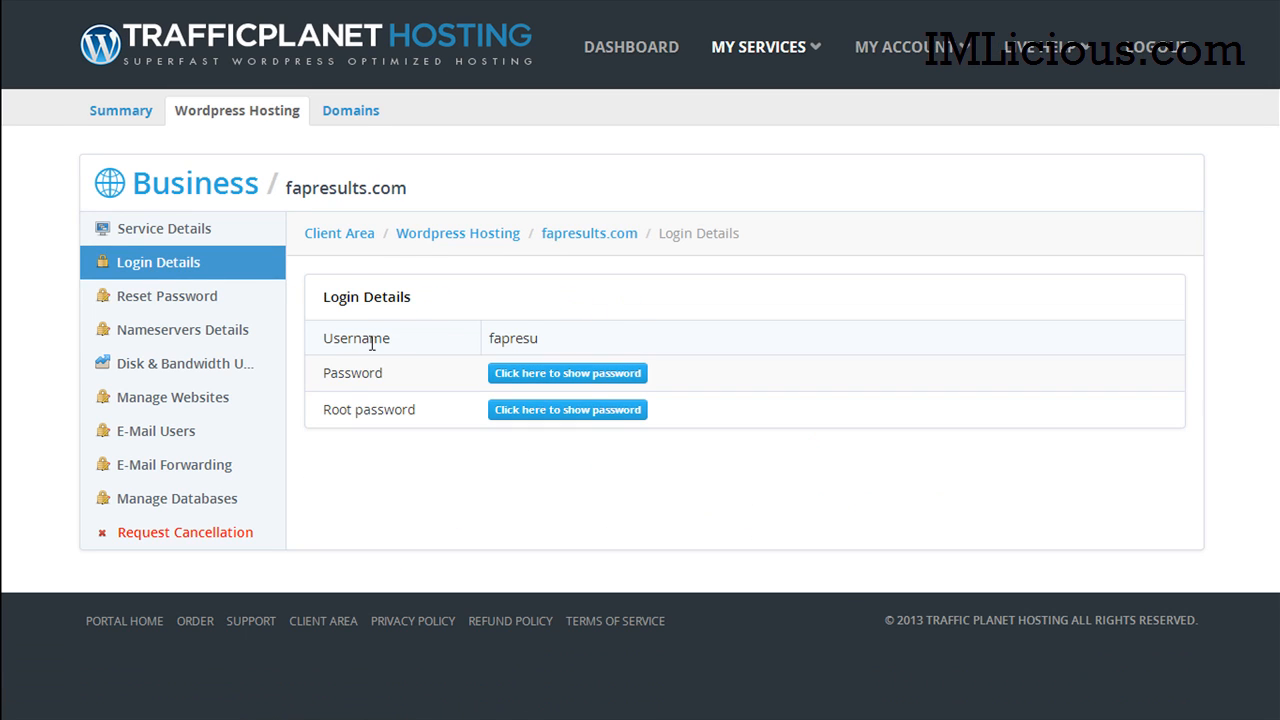
{"action": "left_click", "coordinate": [604, 374]}
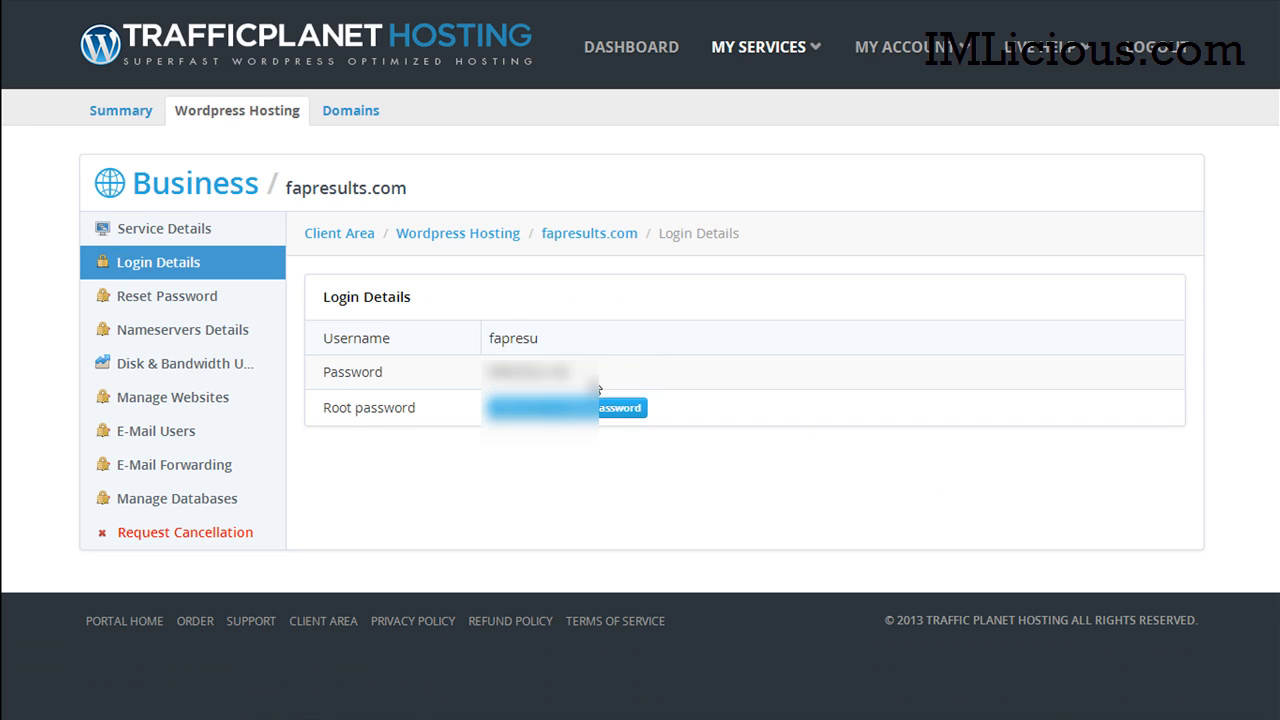
{"action": "left_click", "coordinate": [612, 409]}
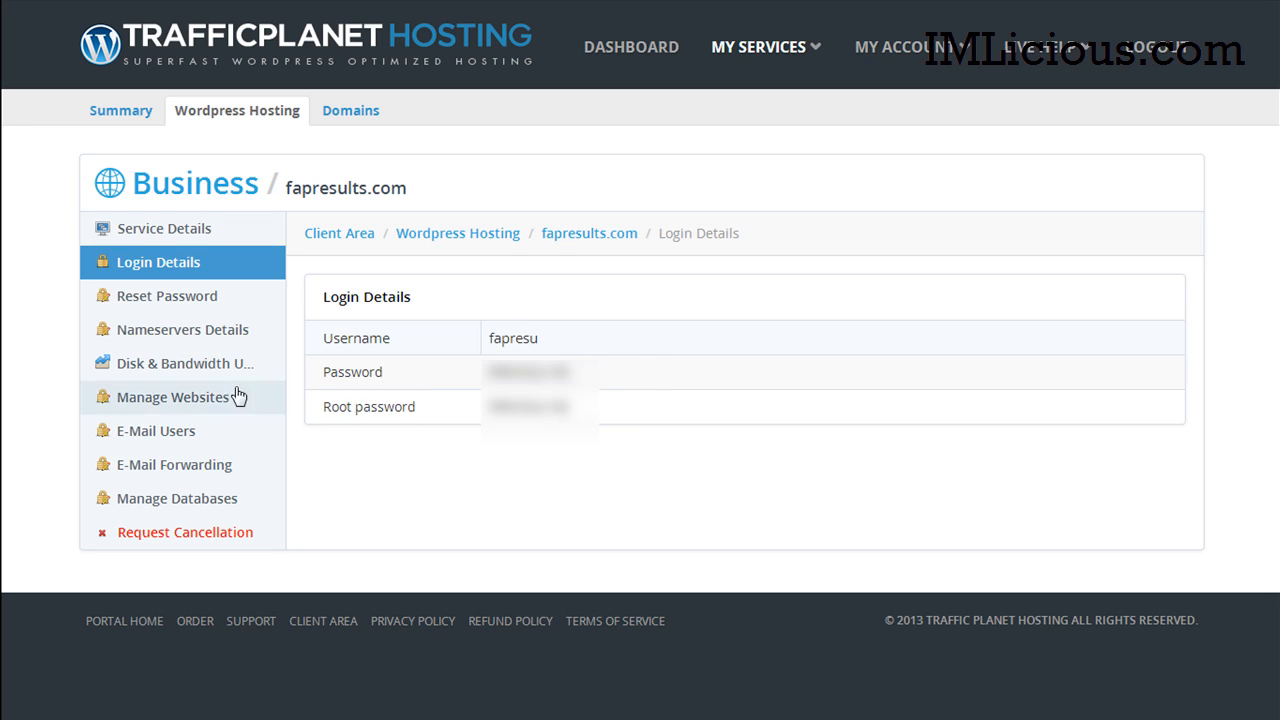
{"action": "left_click", "coordinate": [170, 298]}
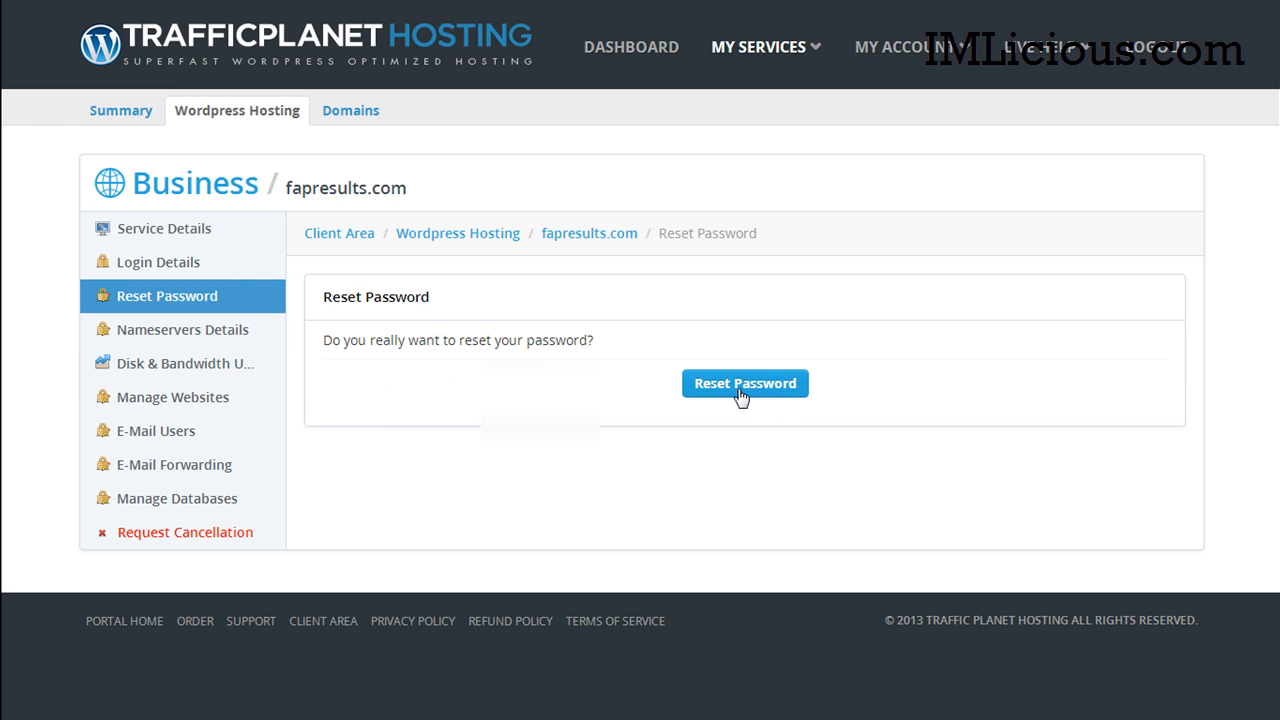
{"action": "left_click", "coordinate": [258, 334]}
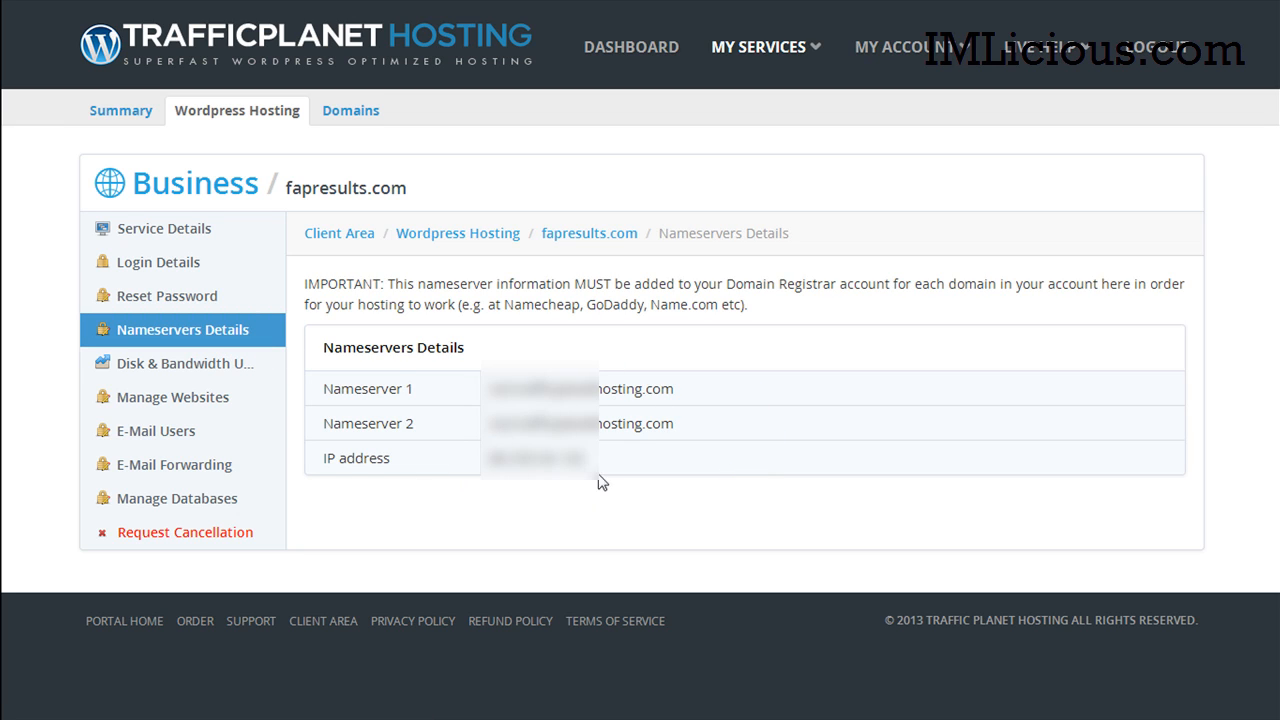
{"action": "left_click", "coordinate": [232, 370]}
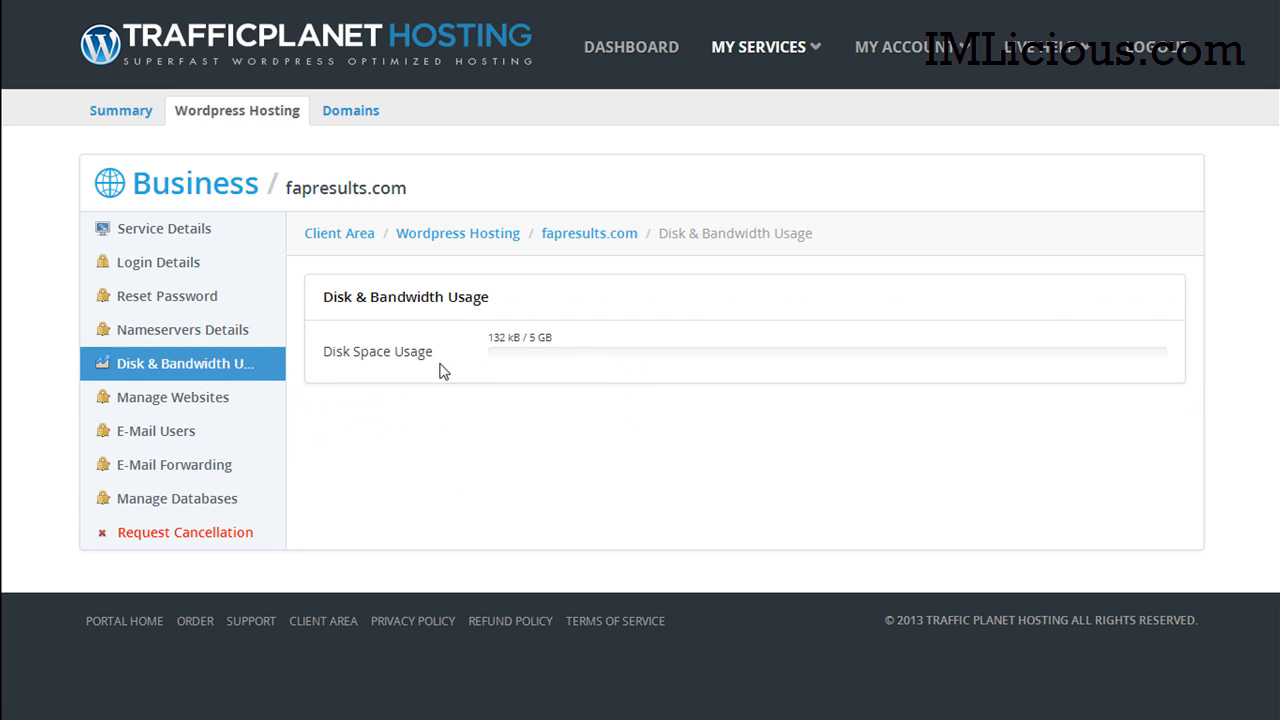
Step: Open website management and keep the domain type as Top level domain
{"action": "left_click", "coordinate": [190, 404]}
{"action": "left_click", "coordinate": [750, 344]}
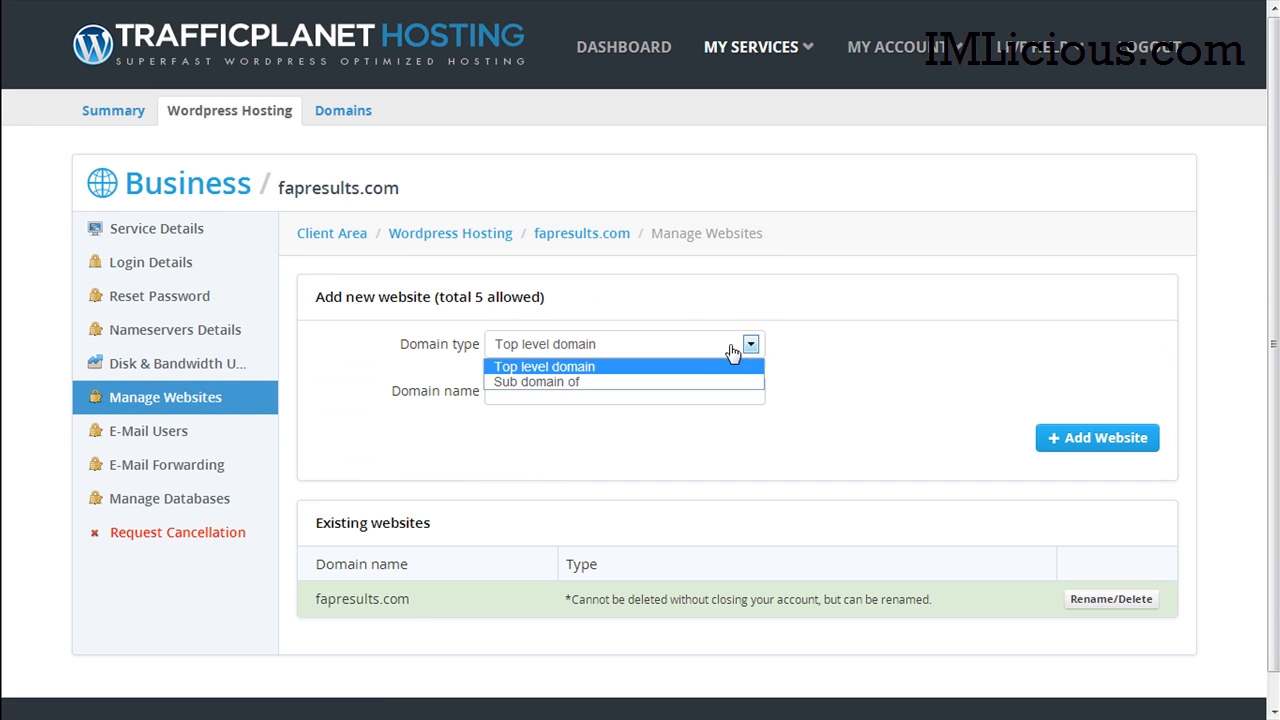
{"action": "left_click", "coordinate": [663, 368]}
{"action": "scroll", "coordinate": [548, 520], "scroll_direction": "down", "scroll_amount": 1}
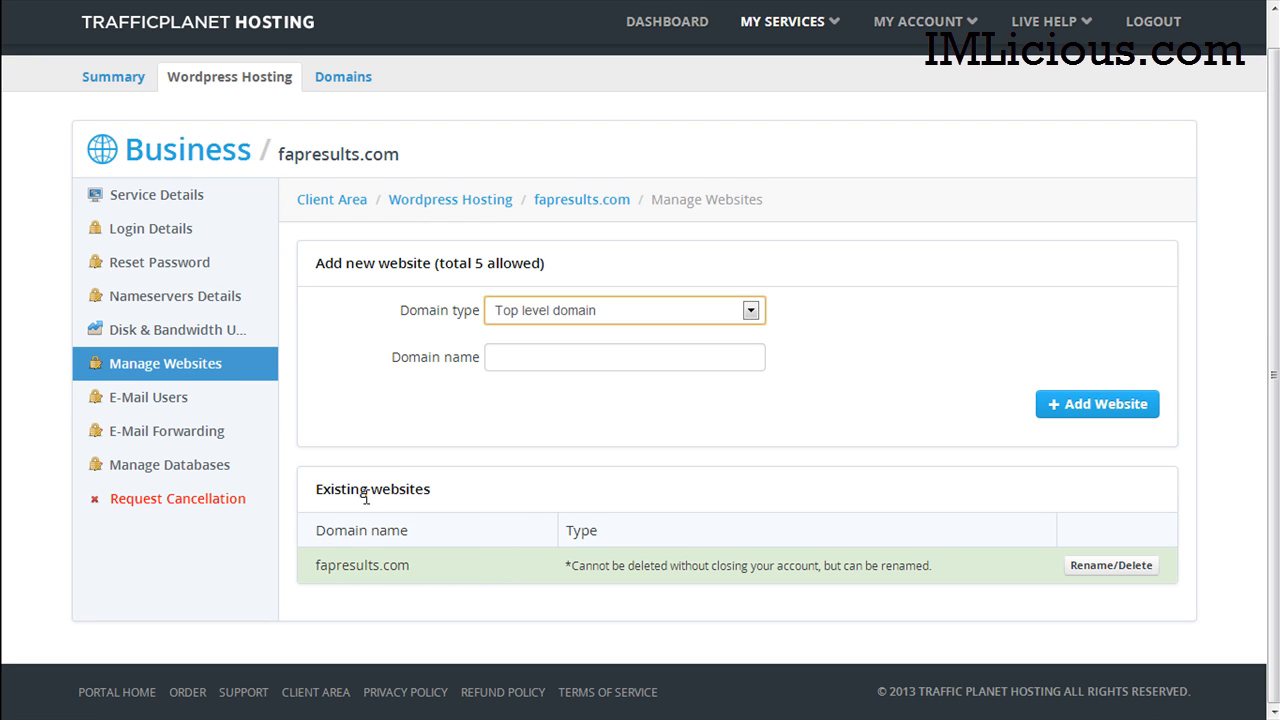
Step: Browse the e-mail users, e-mail forwarding and database pages, then return to service details
{"action": "left_click", "coordinate": [176, 404]}
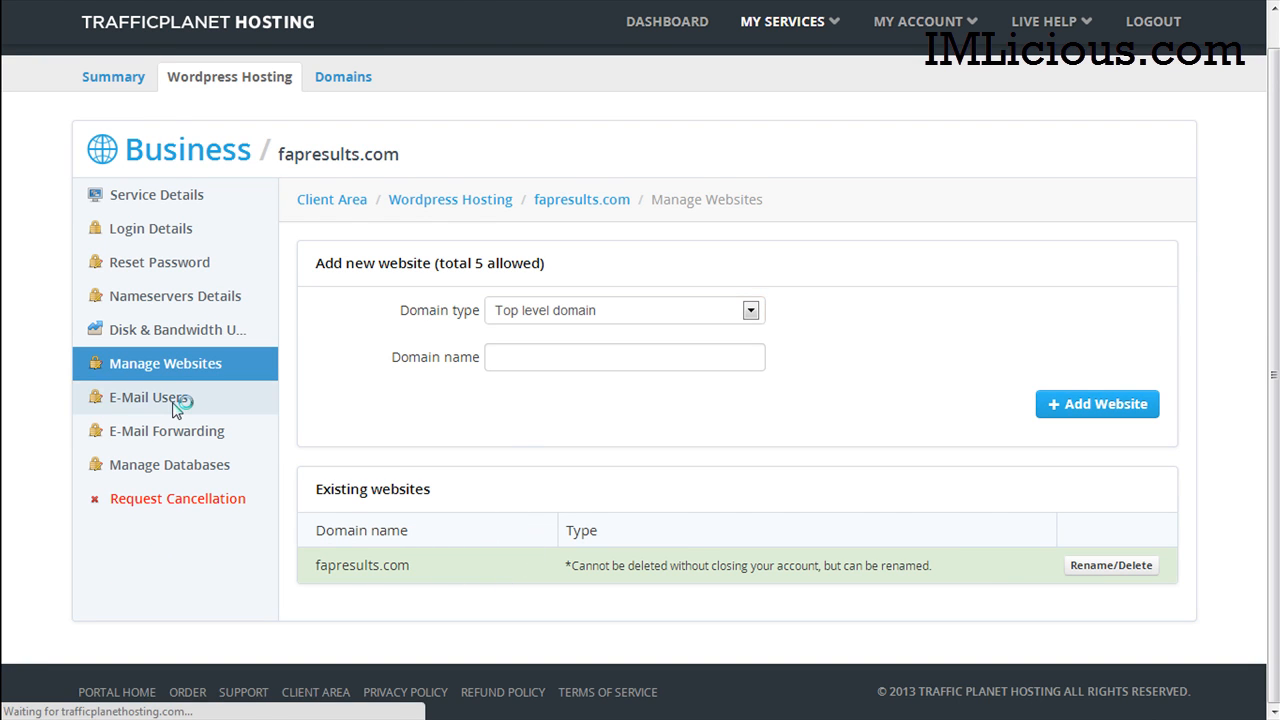
{"action": "scroll", "coordinate": [220, 395], "scroll_direction": "down", "scroll_amount": 1}
{"action": "left_click", "coordinate": [222, 390]}
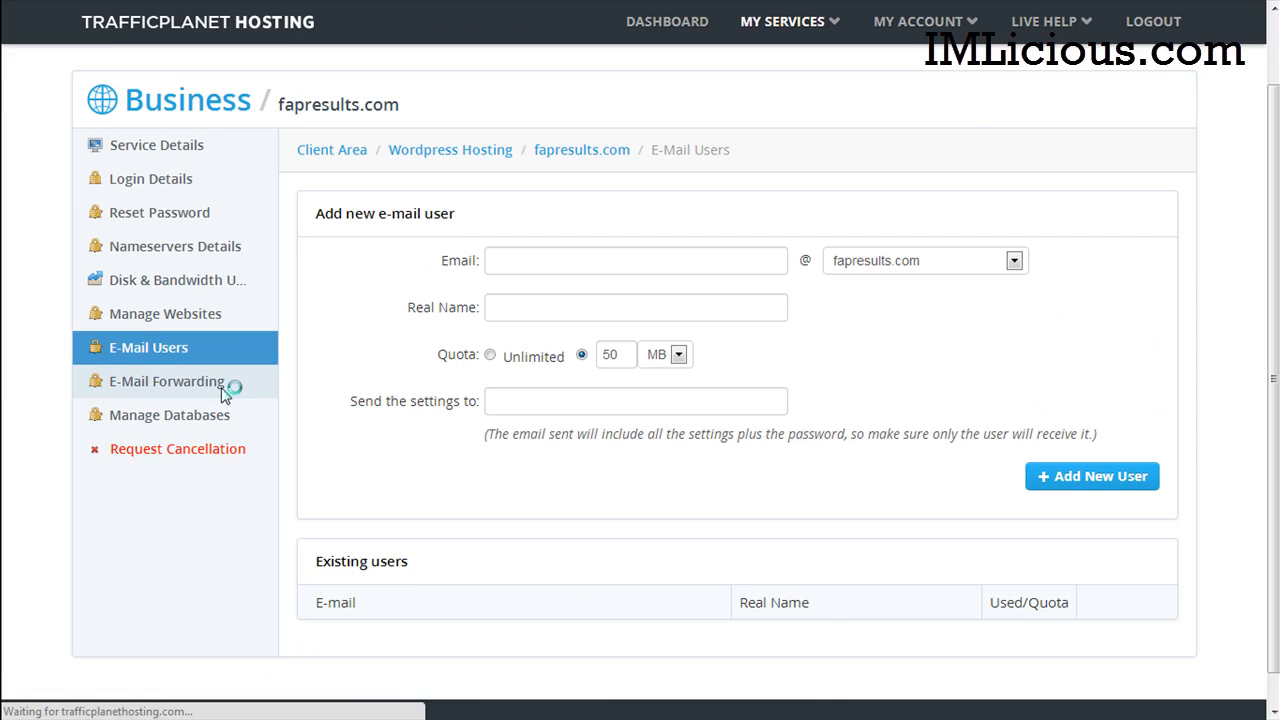
{"action": "left_click", "coordinate": [125, 500]}
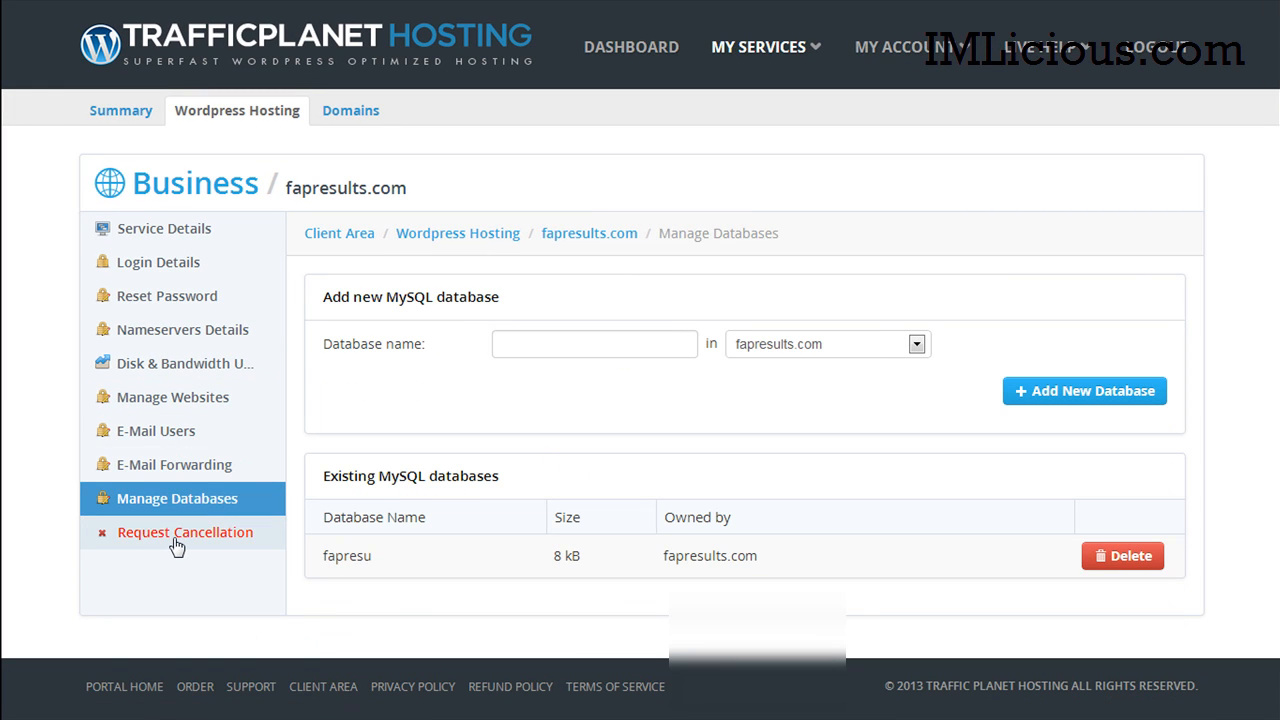
{"action": "left_click", "coordinate": [168, 232]}
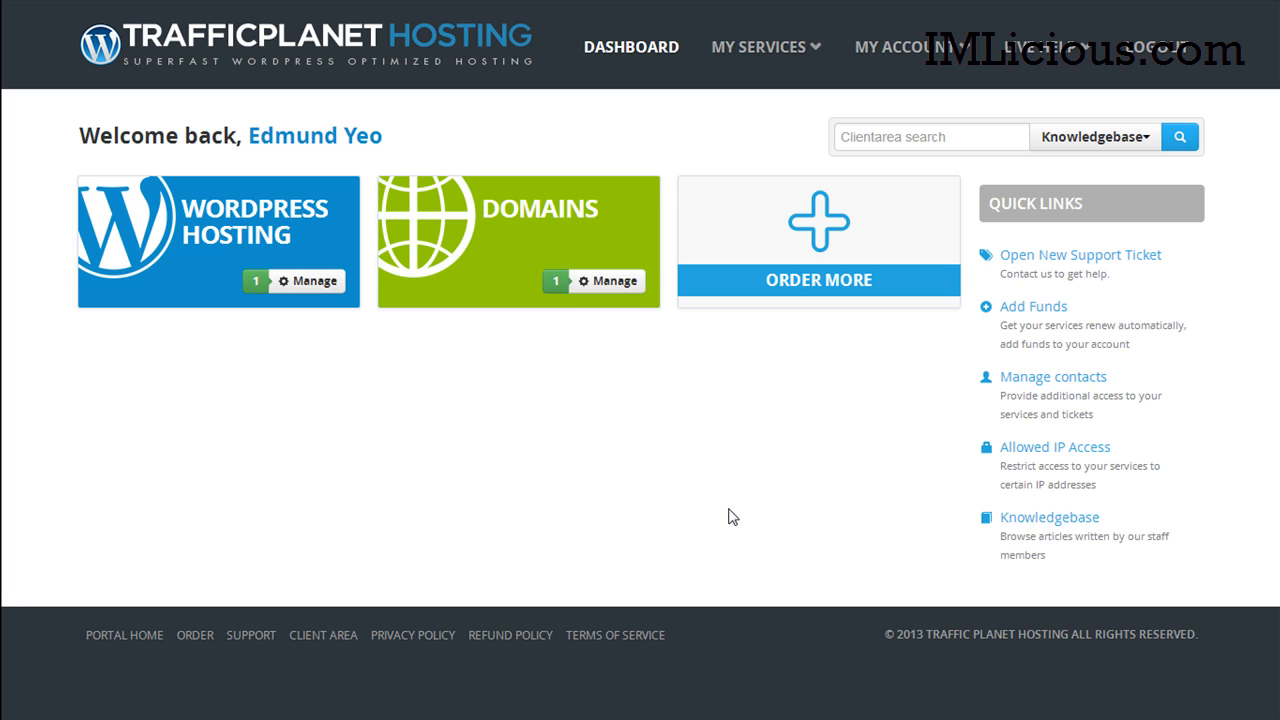
{"action": "left_click", "coordinate": [814, 48]}
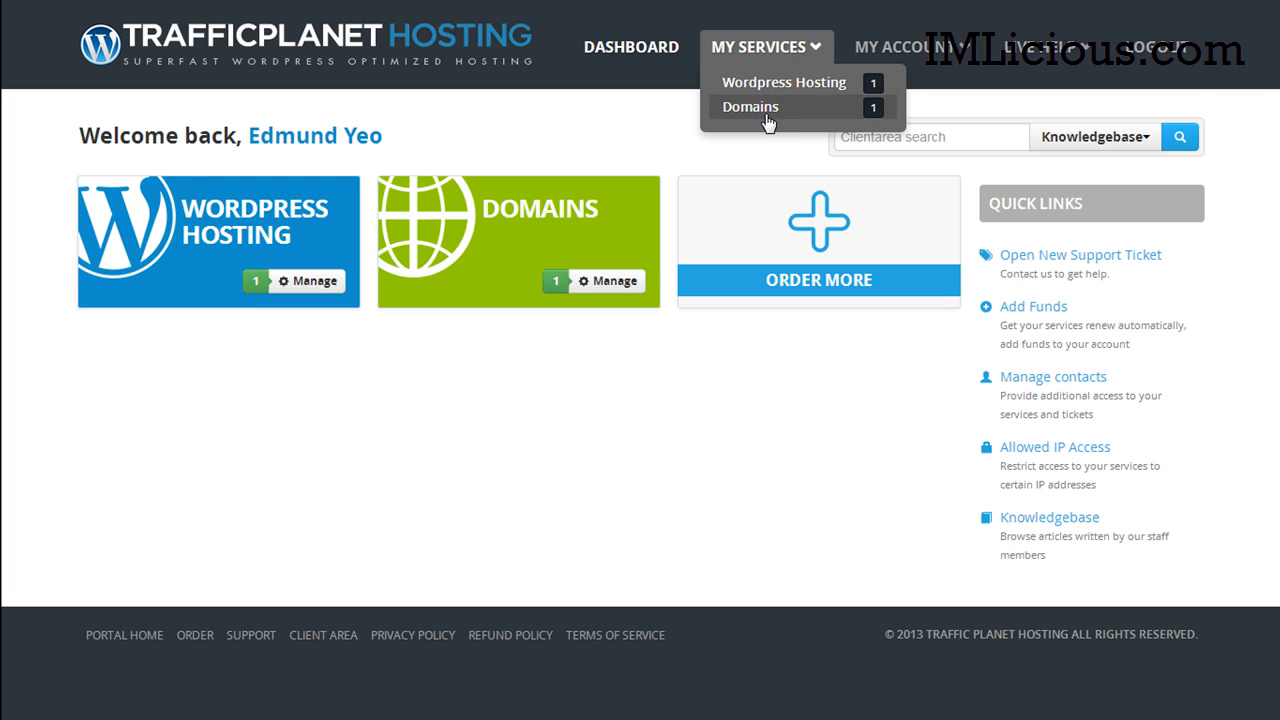
{"action": "mouse_move", "coordinate": [945, 55]}
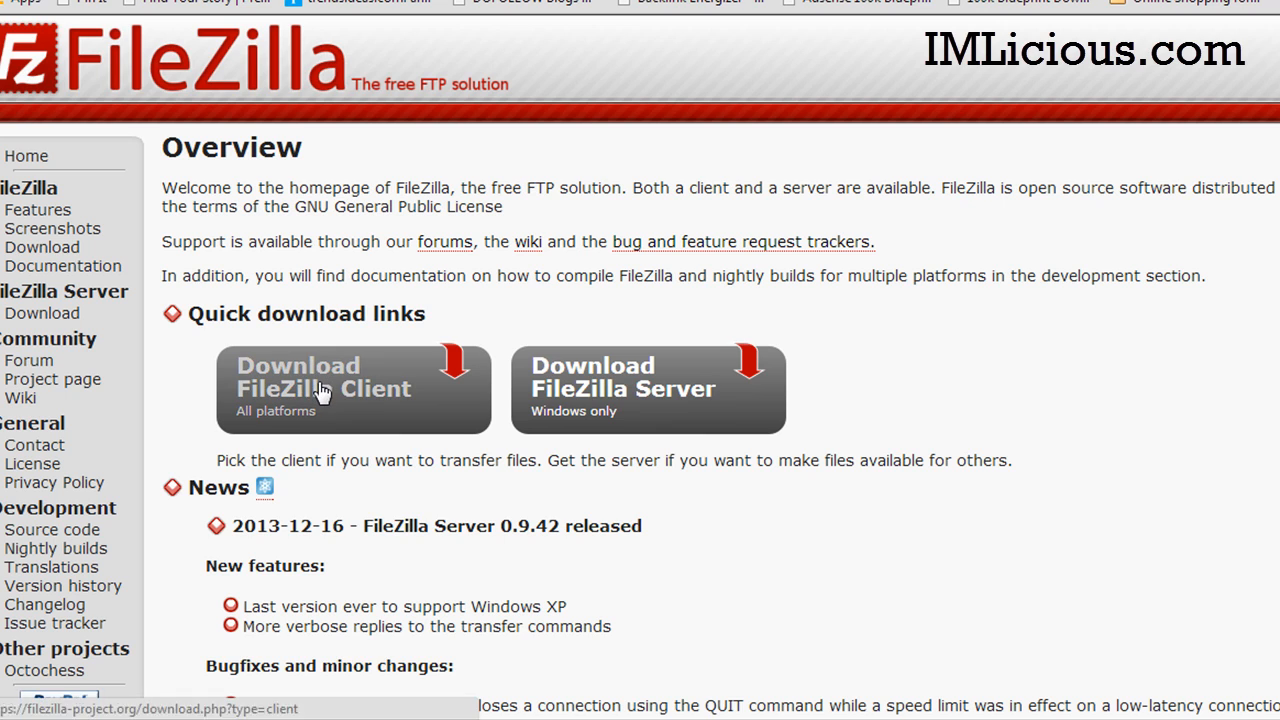
Step: Download the FileZilla Client installer from the filezilla-project.org homepage
{"action": "left_click", "coordinate": [322, 395]}
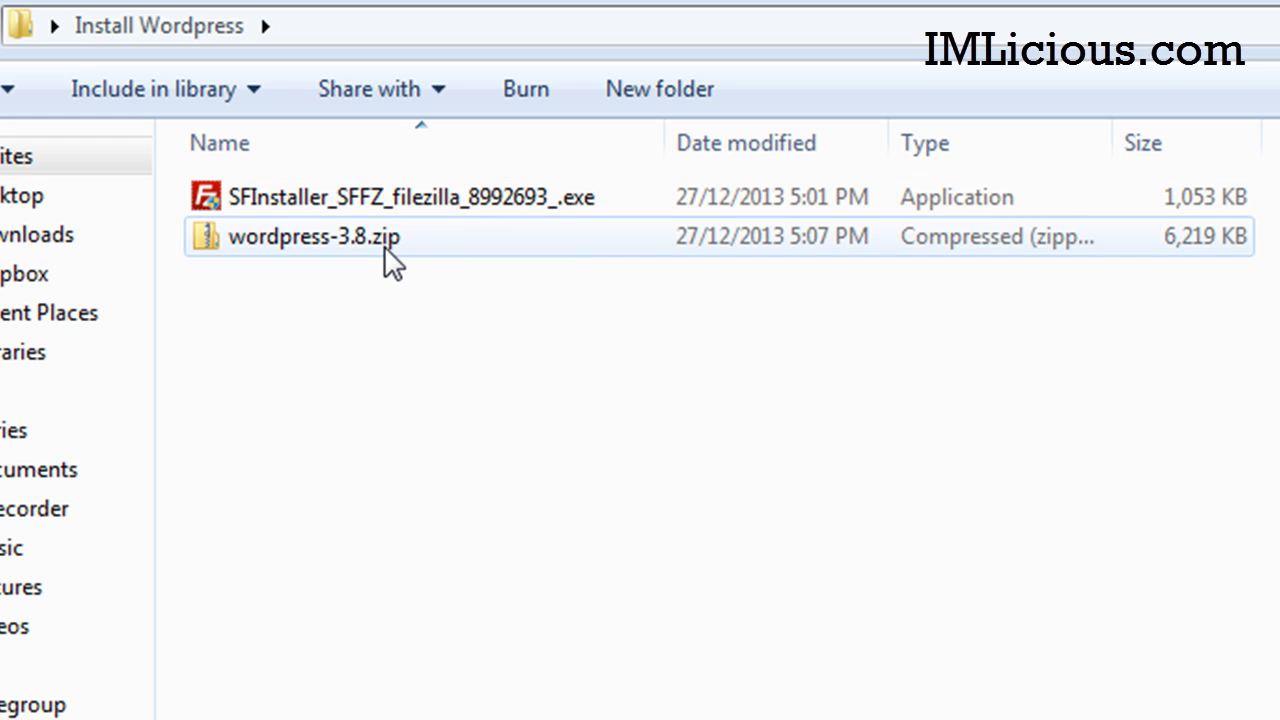
Step: Extract wordpress-3.8.zip into a wordpress-3.8 folder and run the FileZilla installer
{"action": "double_click", "coordinate": [345, 245]}
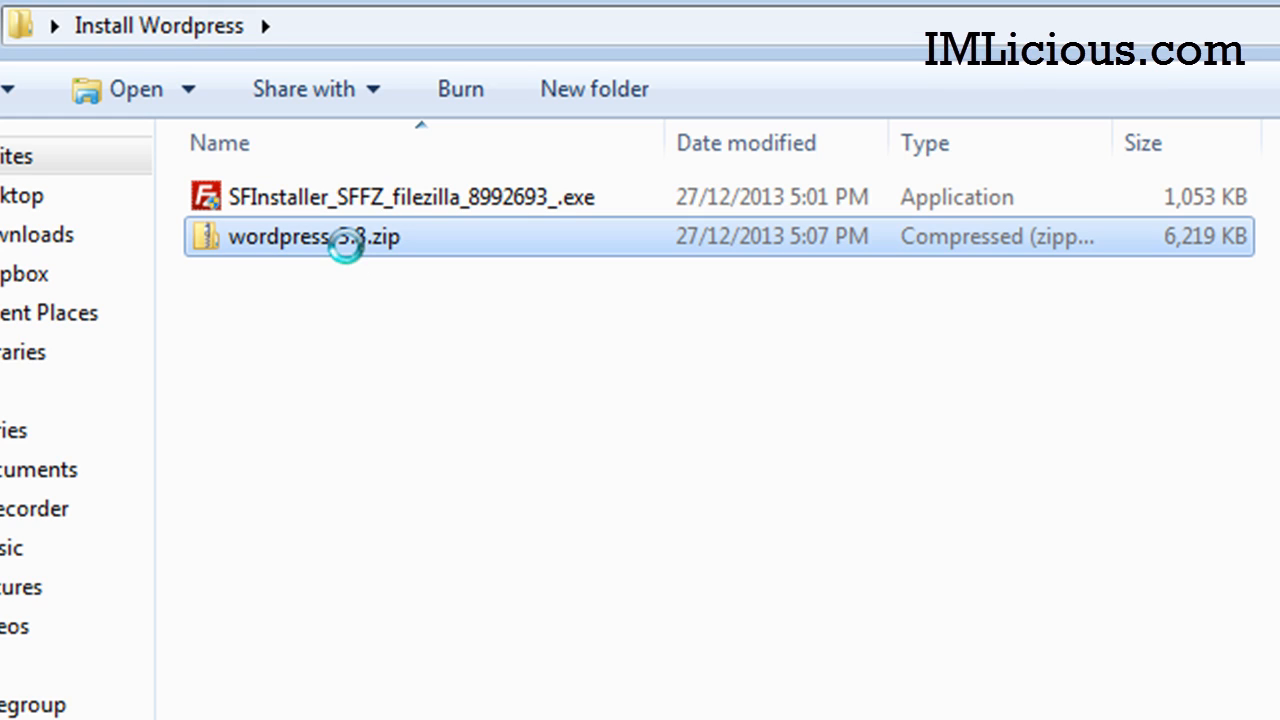
{"action": "right_click", "coordinate": [350, 255]}
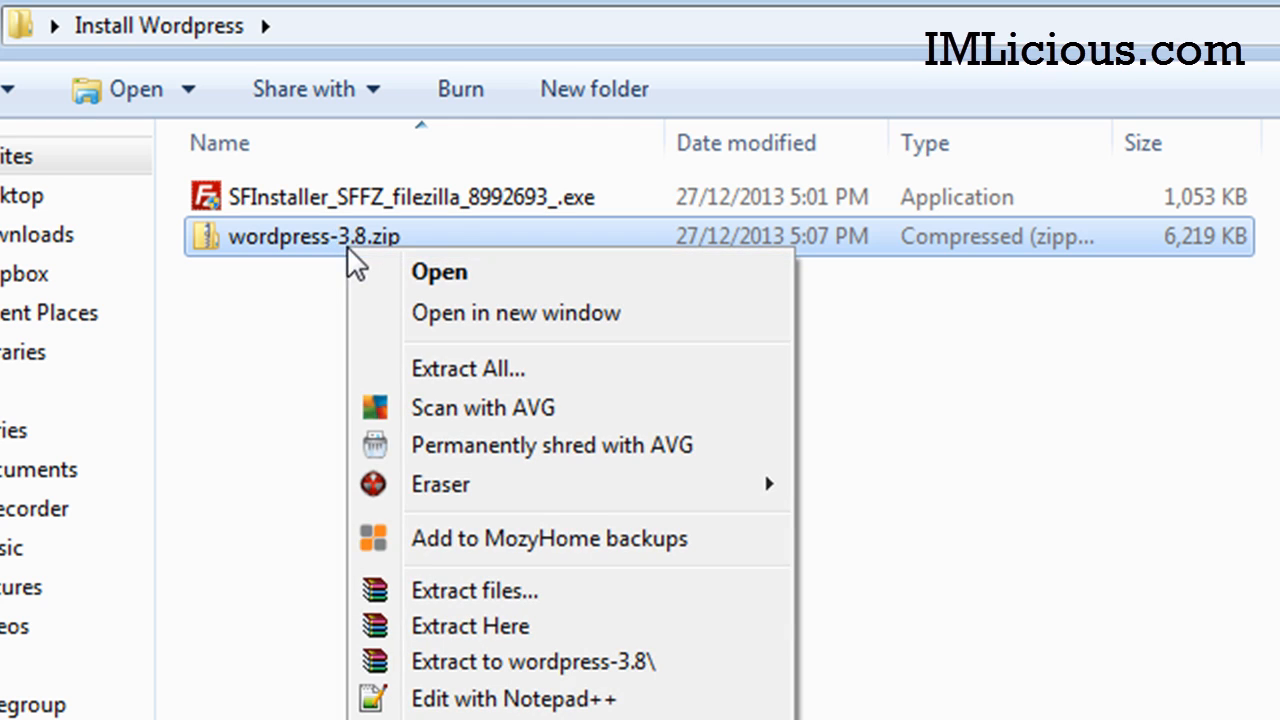
{"action": "left_click", "coordinate": [572, 664]}
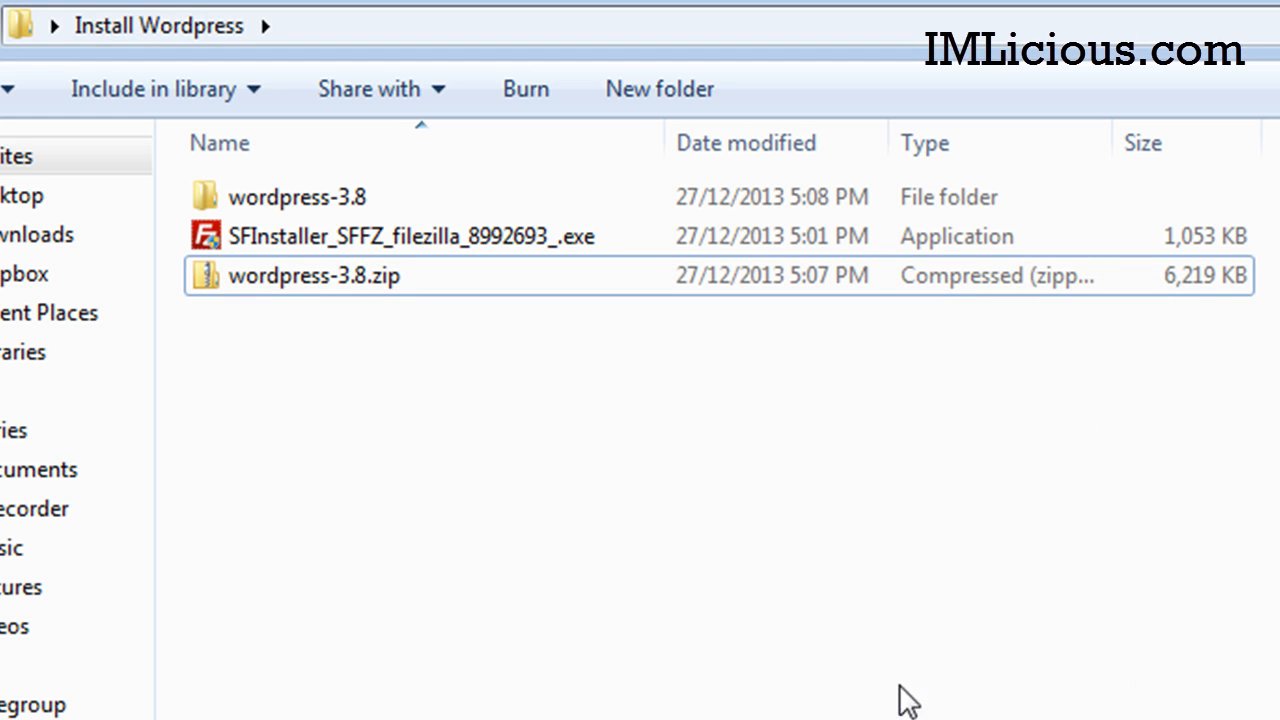
{"action": "double_click", "coordinate": [488, 243]}
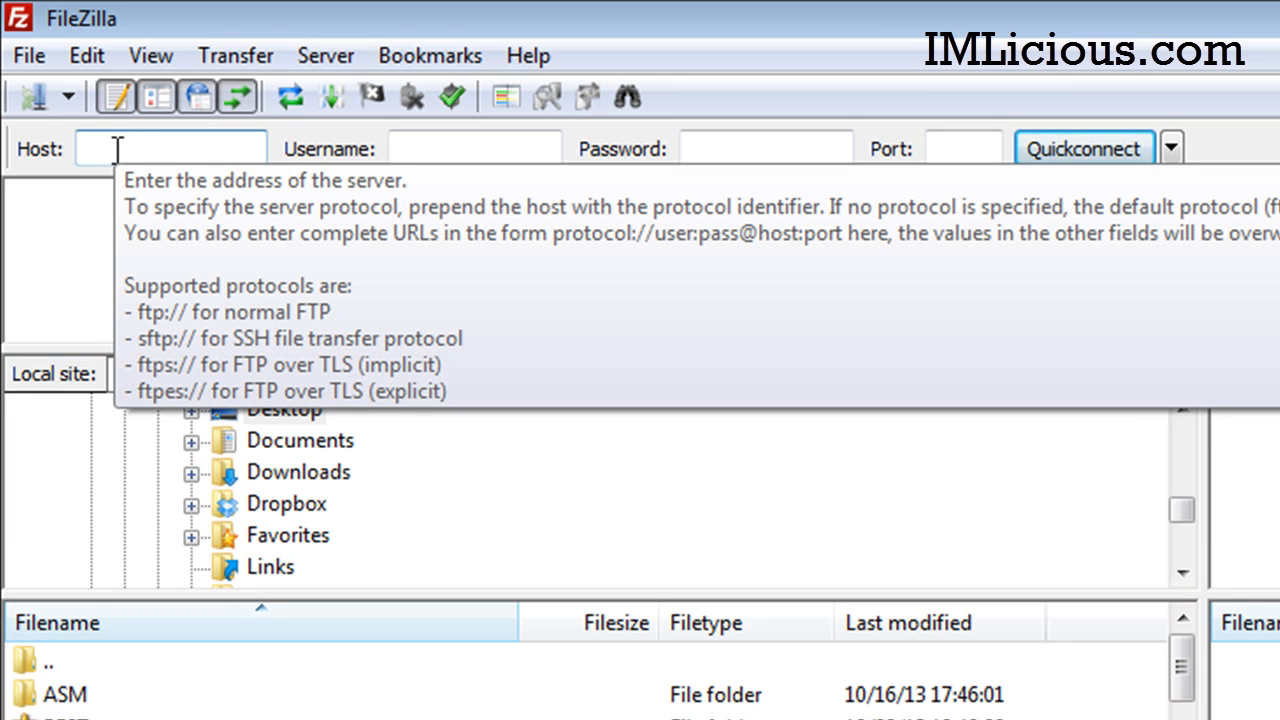
Step: Fill FileZilla's Host with fapresults.com and Username with the hosting account's username
{"action": "left_click", "coordinate": [117, 150]}
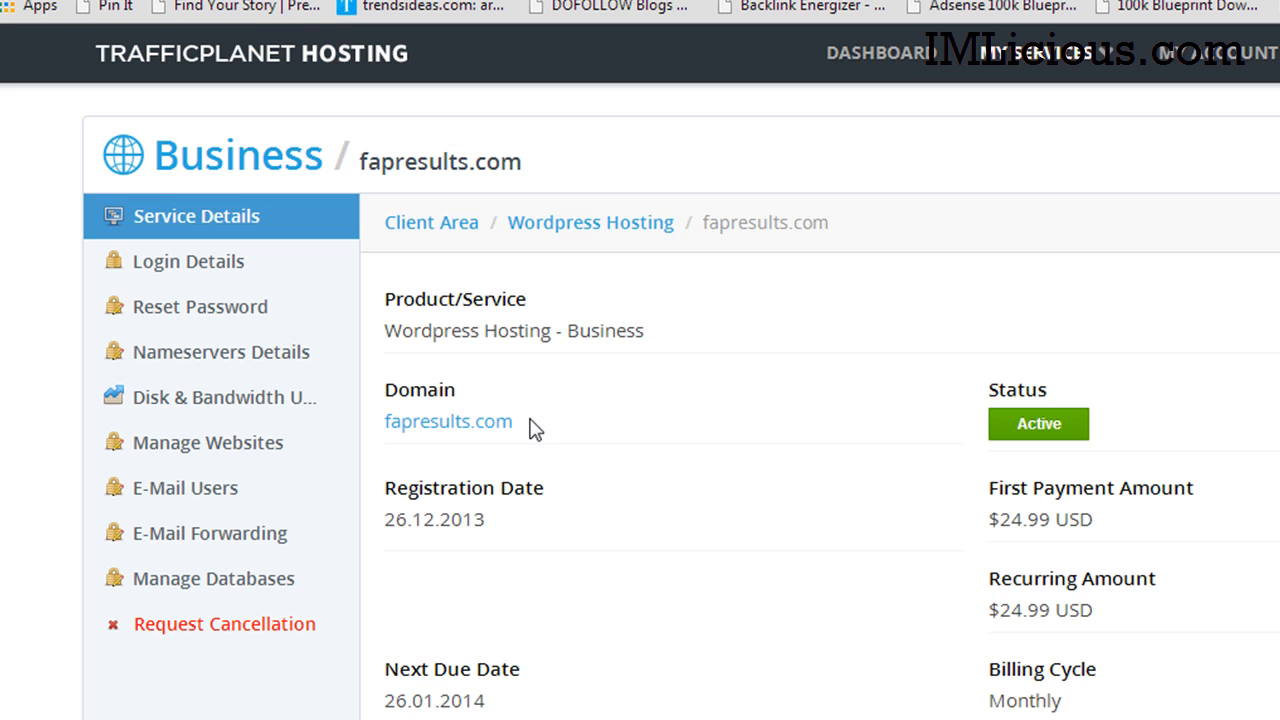
{"action": "left_click_drag", "start_coordinate": [514, 422], "coordinate": [384, 424]}
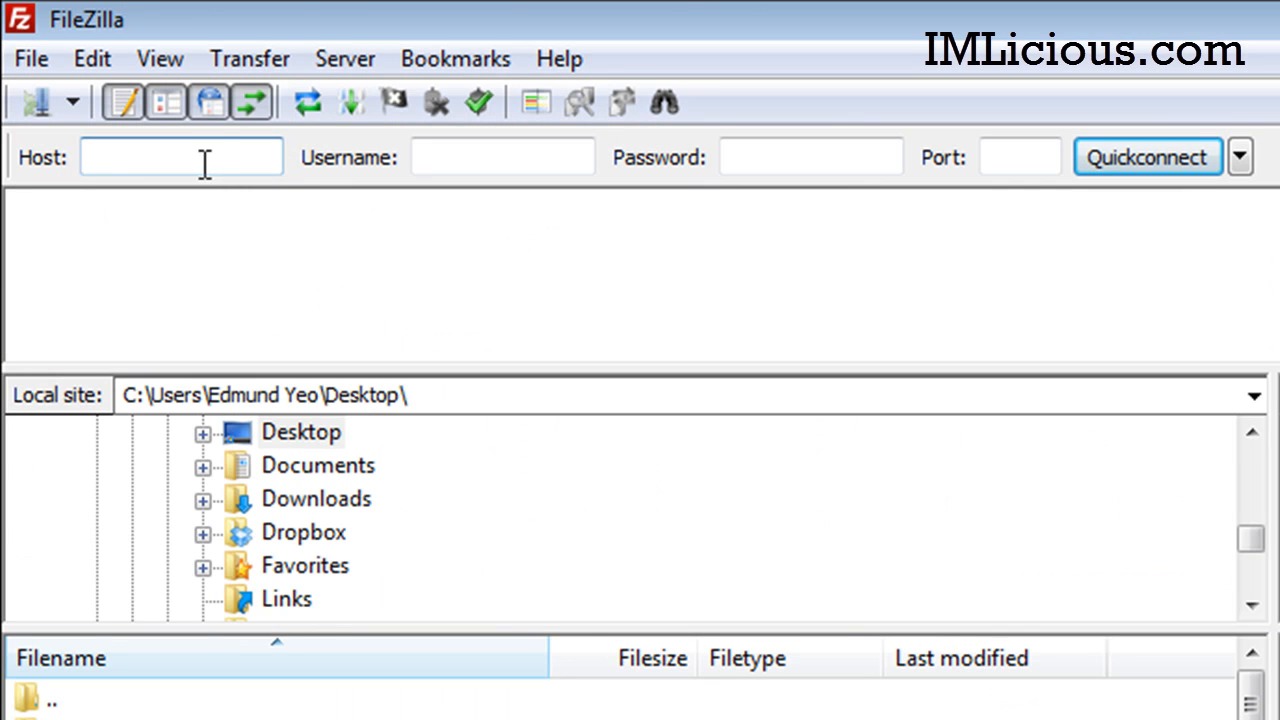
{"action": "type", "text": "fapresults.com"}
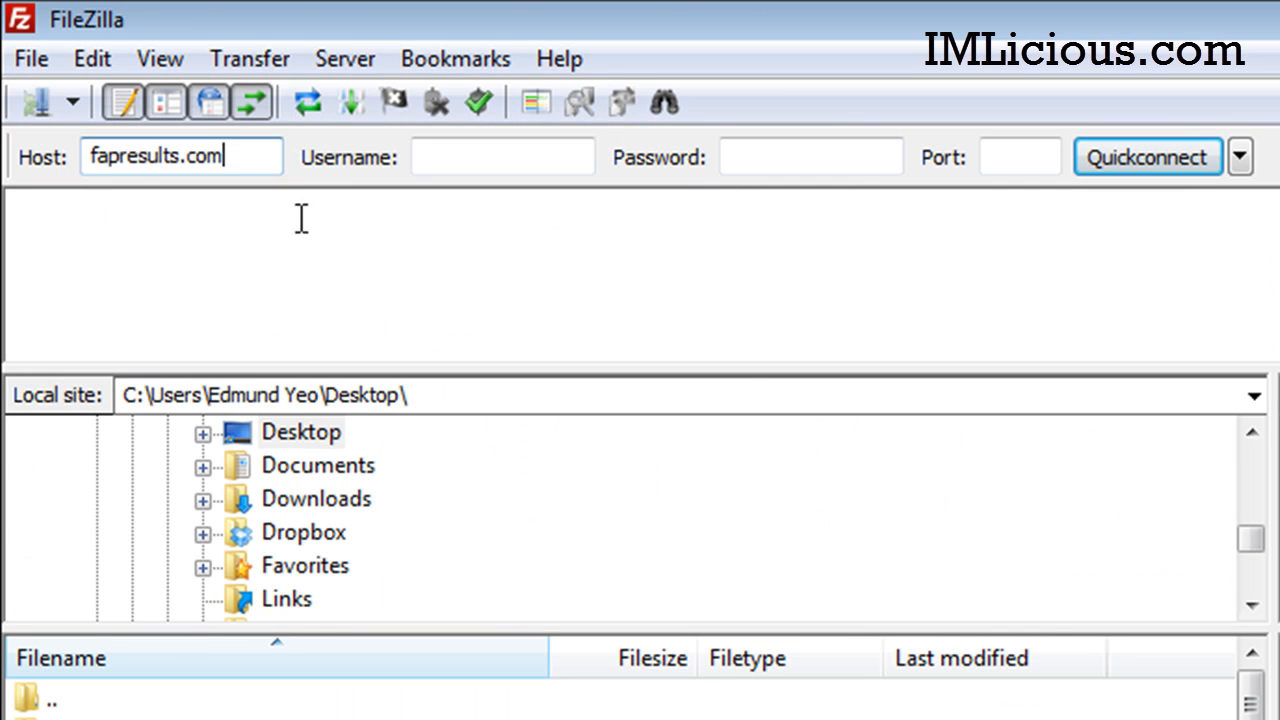
{"action": "left_click", "coordinate": [514, 162]}
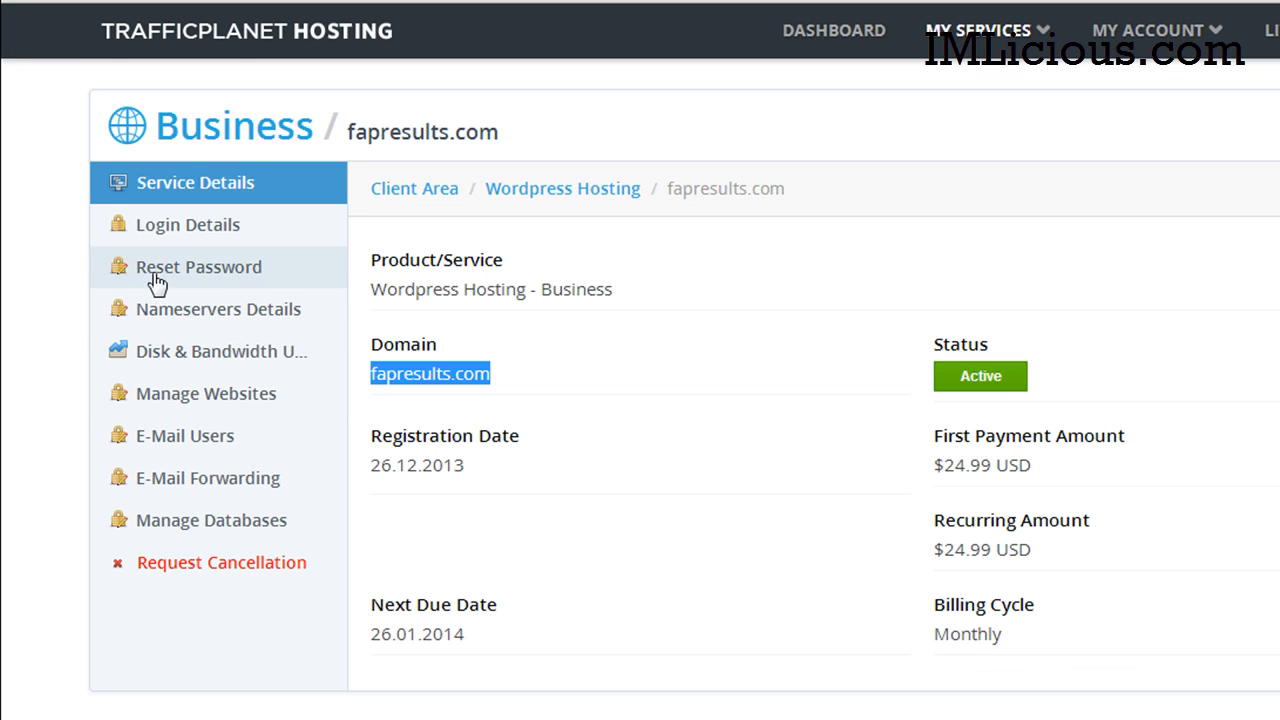
{"action": "left_click", "coordinate": [214, 232]}
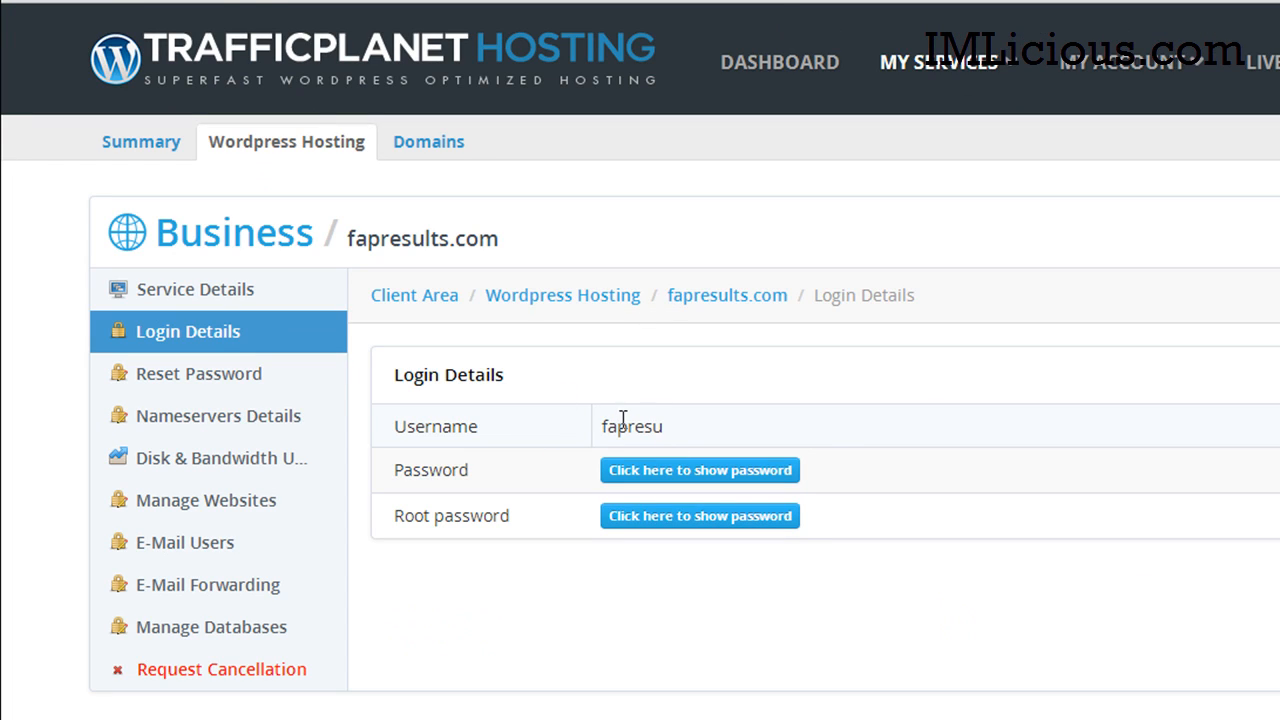
{"action": "left_click_drag", "start_coordinate": [601, 426], "coordinate": [800, 422]}
{"action": "key", "text": "ctrl+c"}
{"action": "key", "text": "alt+Tab"}
{"action": "key", "text": "ctrl+v"}
{"action": "key", "text": "Tab"}
Step: Enter the hosting account password and Quickconnect to list the server's folders
{"action": "key", "text": "alt+Tab"}
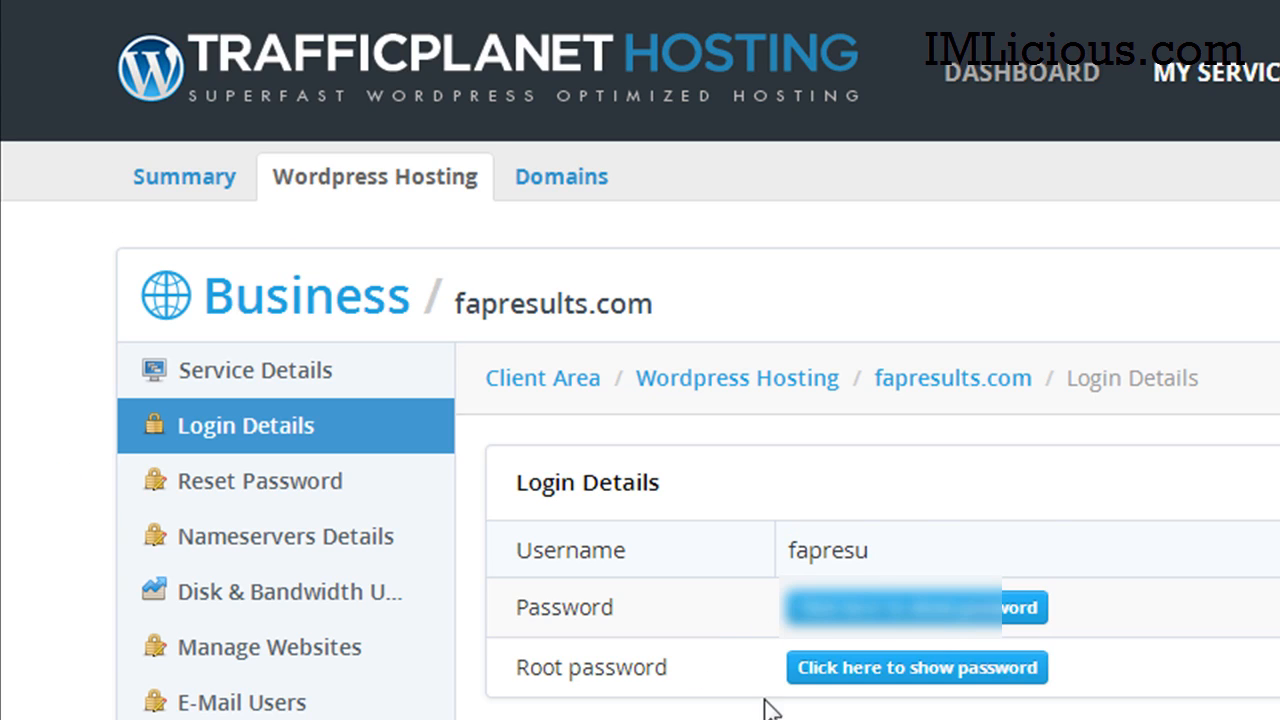
{"action": "left_click", "coordinate": [900, 606]}
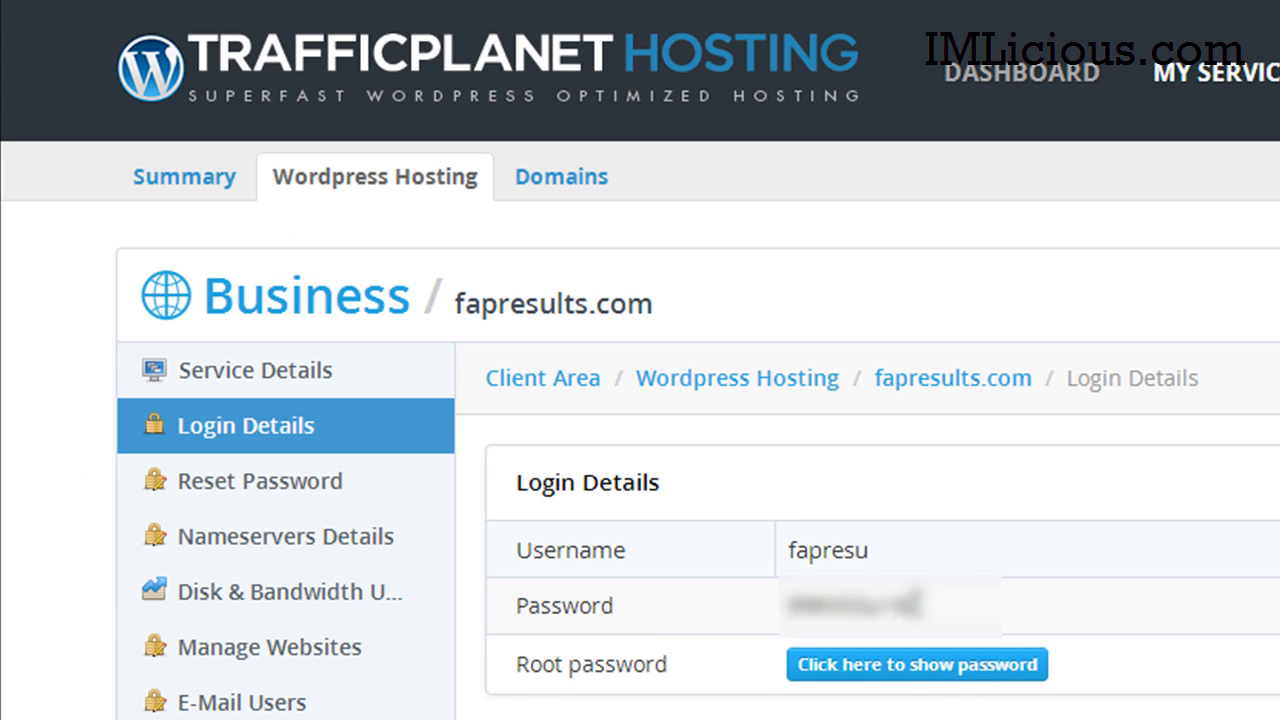
{"action": "left_click_drag", "start_coordinate": [785, 604], "coordinate": [948, 603]}
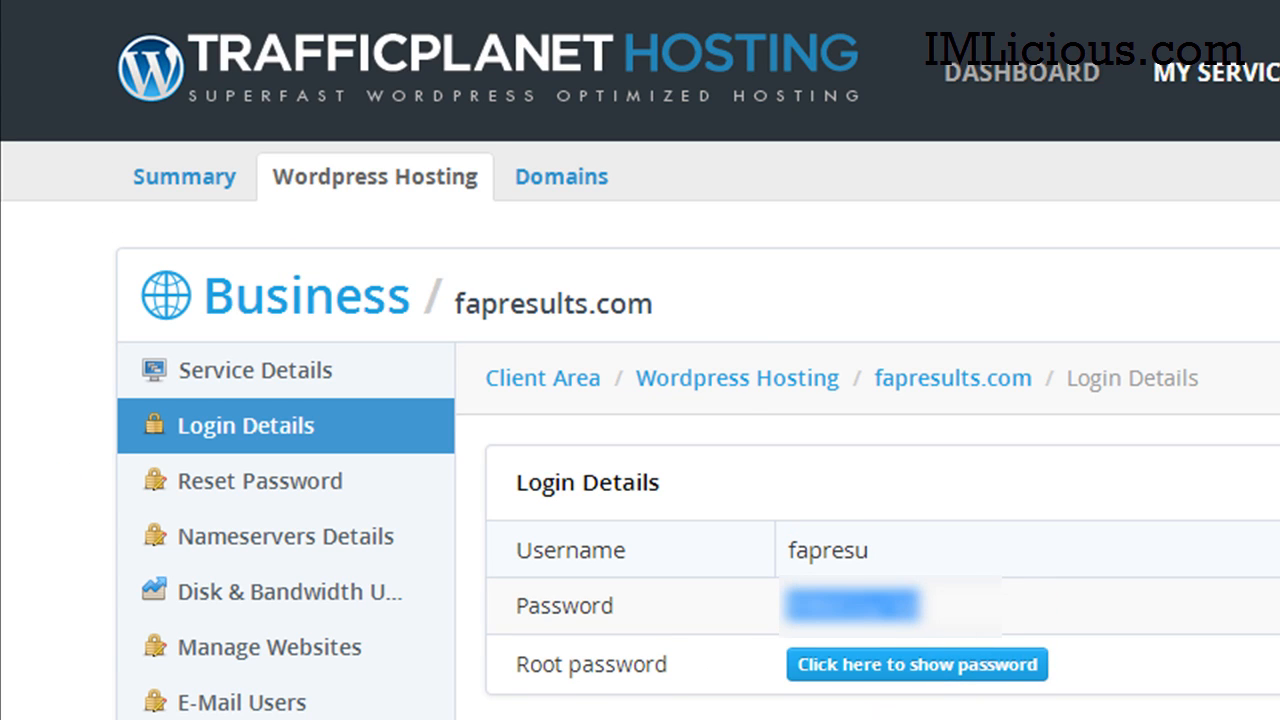
{"action": "key", "text": "alt+Tab"}
{"action": "key", "text": "ctrl+v"}
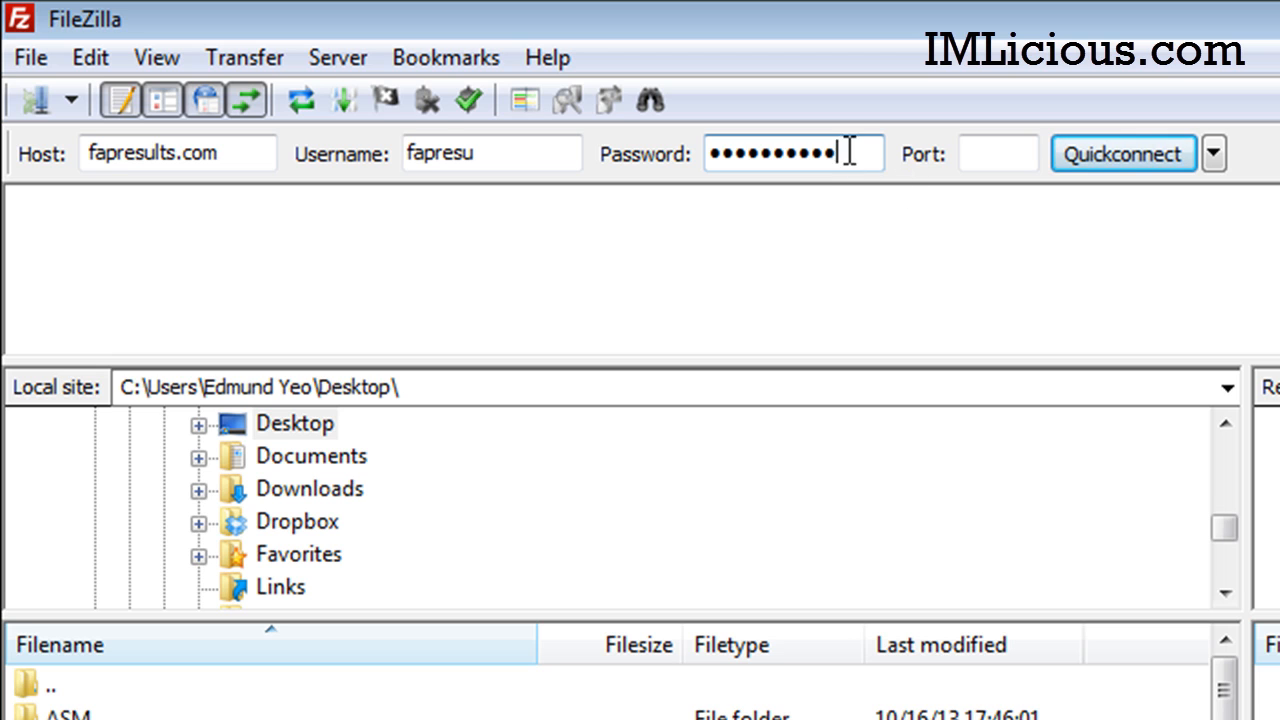
{"action": "left_click", "coordinate": [1138, 159]}
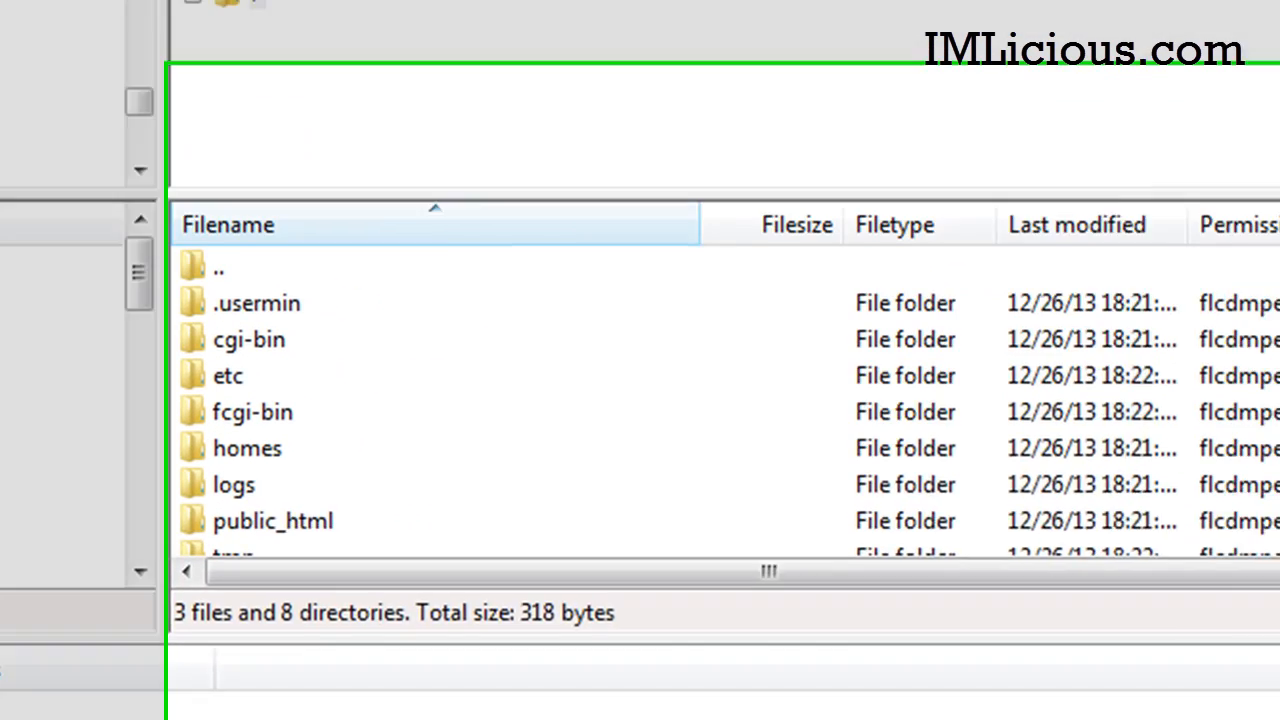
{"action": "scroll", "coordinate": [130, 392], "scroll_direction": "down", "scroll_amount": 1}
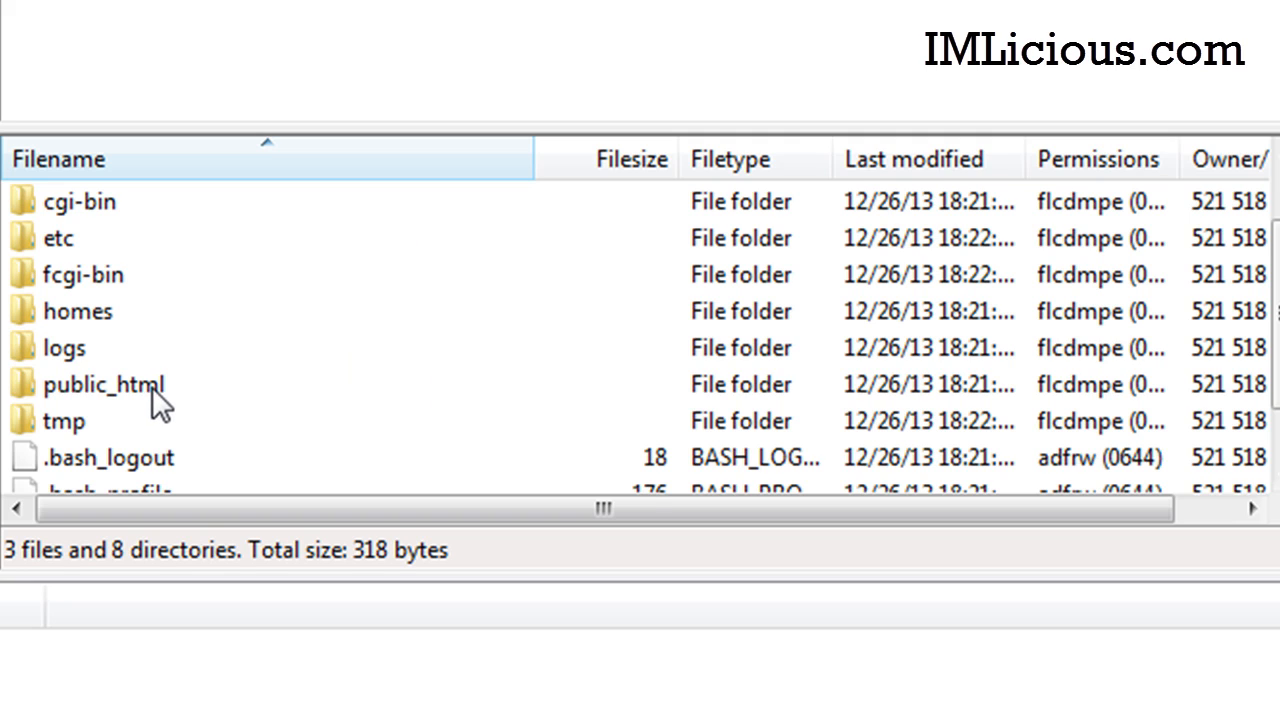
Step: Upload every file in the local wordpress-3.8\wordpress folder into the server's public_html
{"action": "double_click", "coordinate": [150, 387]}
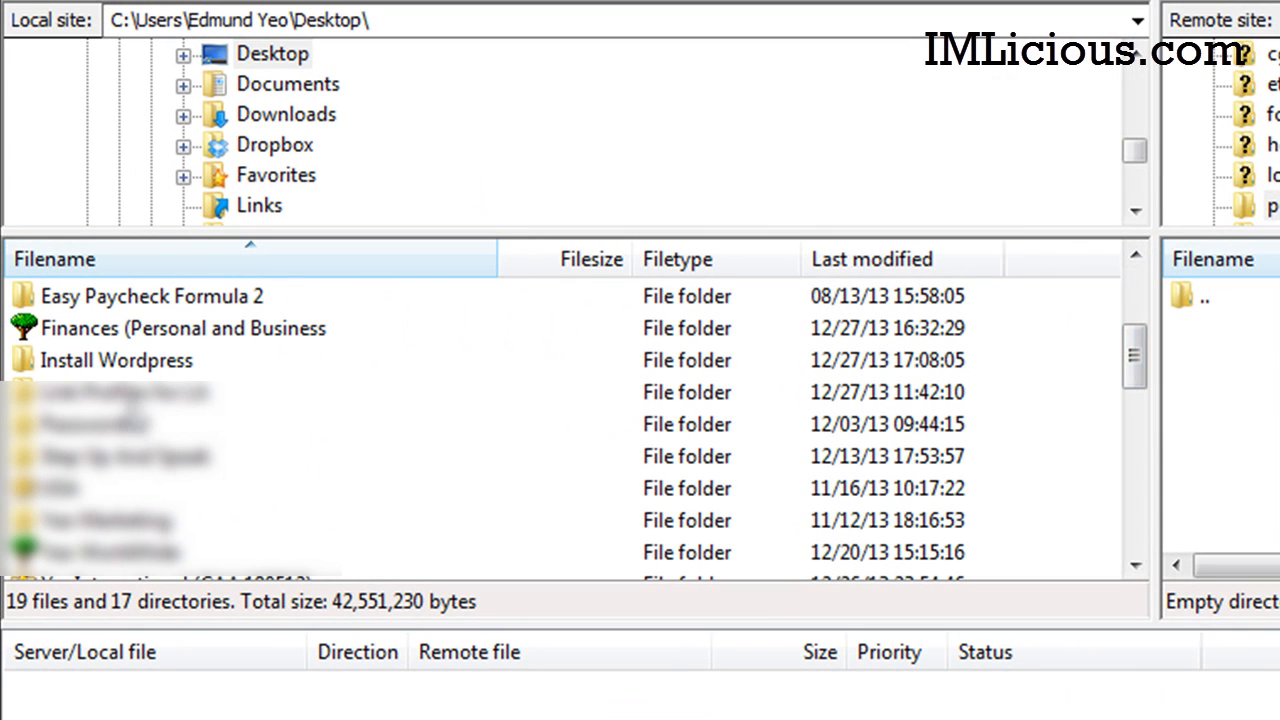
{"action": "left_click", "coordinate": [140, 366]}
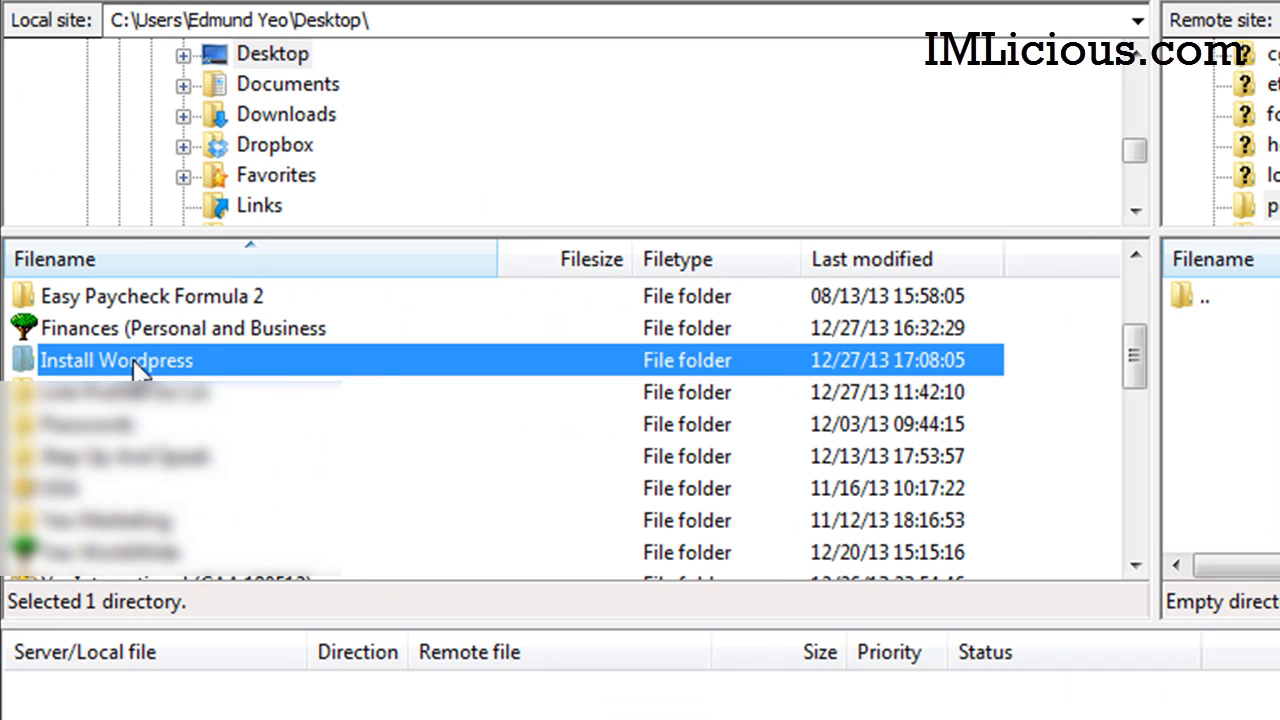
{"action": "double_click", "coordinate": [140, 366]}
{"action": "left_click", "coordinate": [120, 331]}
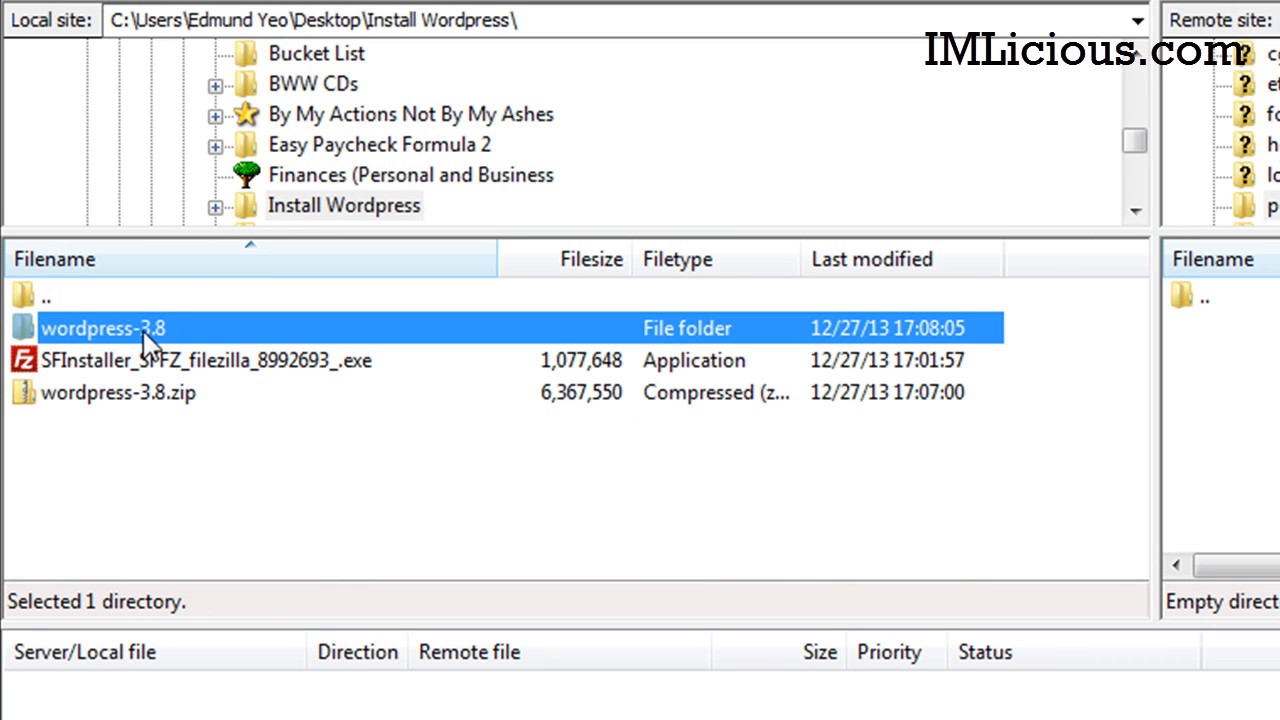
{"action": "double_click", "coordinate": [143, 329]}
{"action": "double_click", "coordinate": [89, 336]}
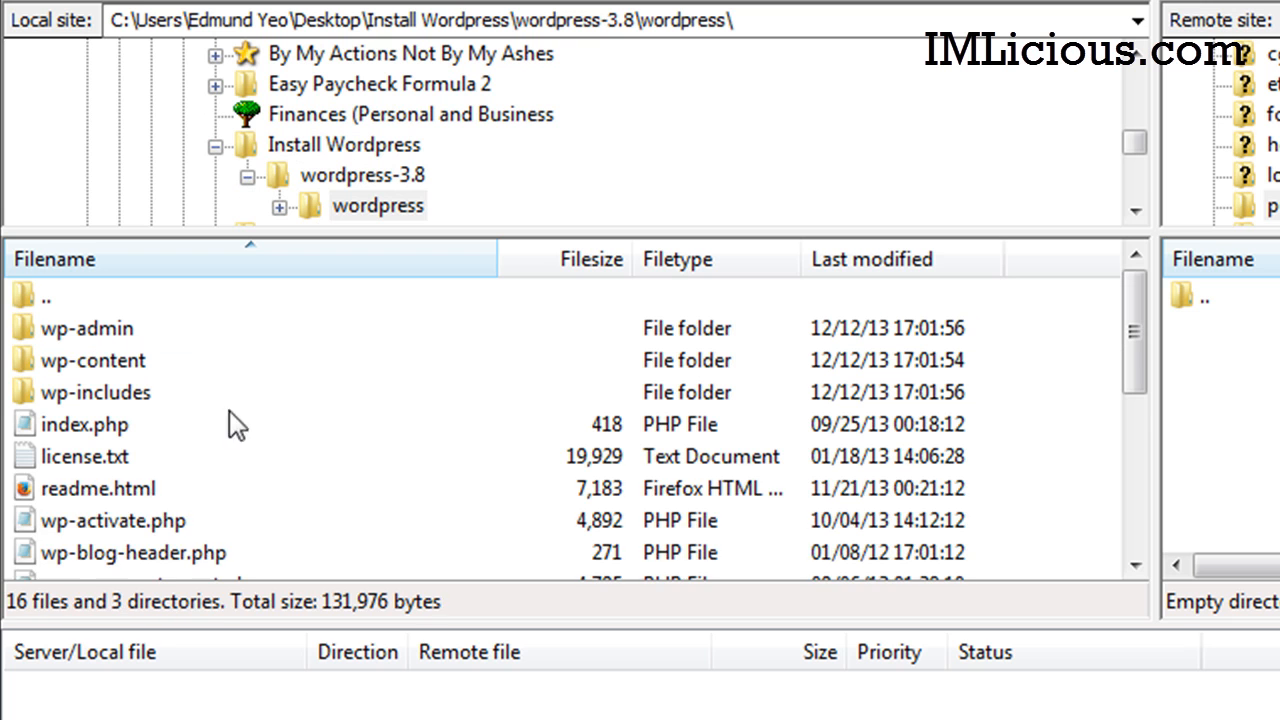
{"action": "key", "text": "ctrl+a"}
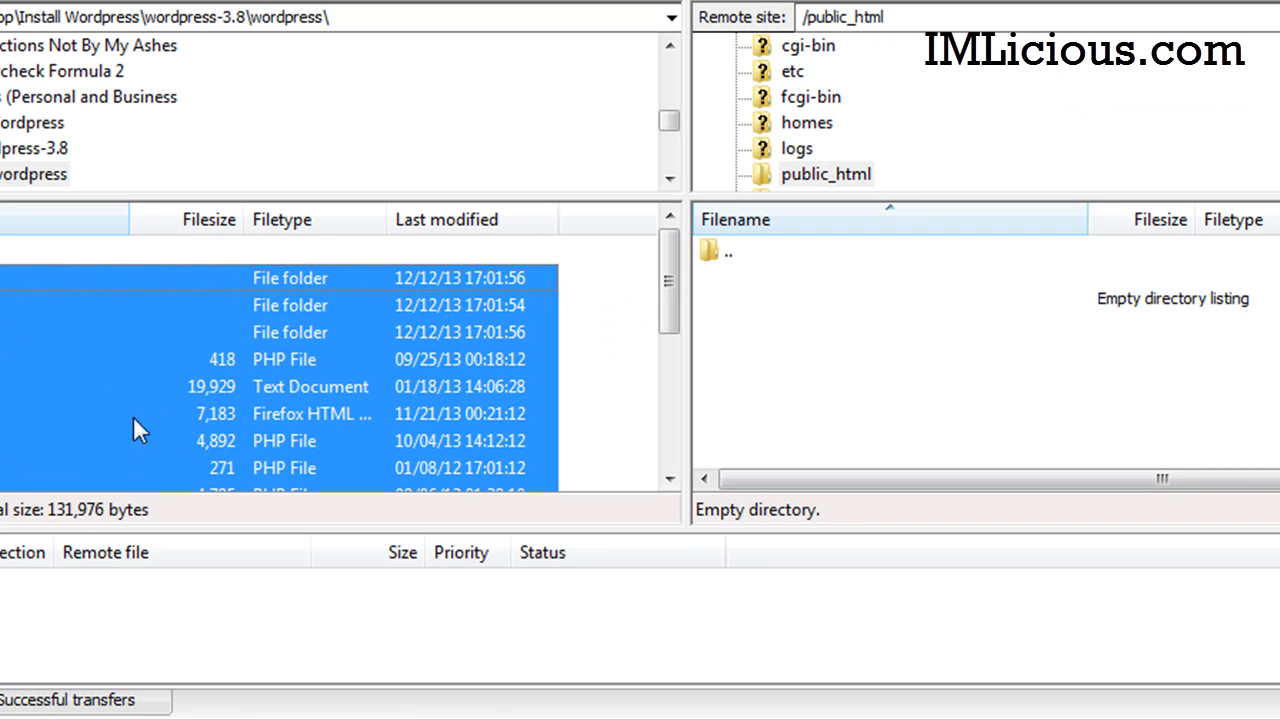
{"action": "left_click_drag", "start_coordinate": [107, 396], "coordinate": [1016, 365]}
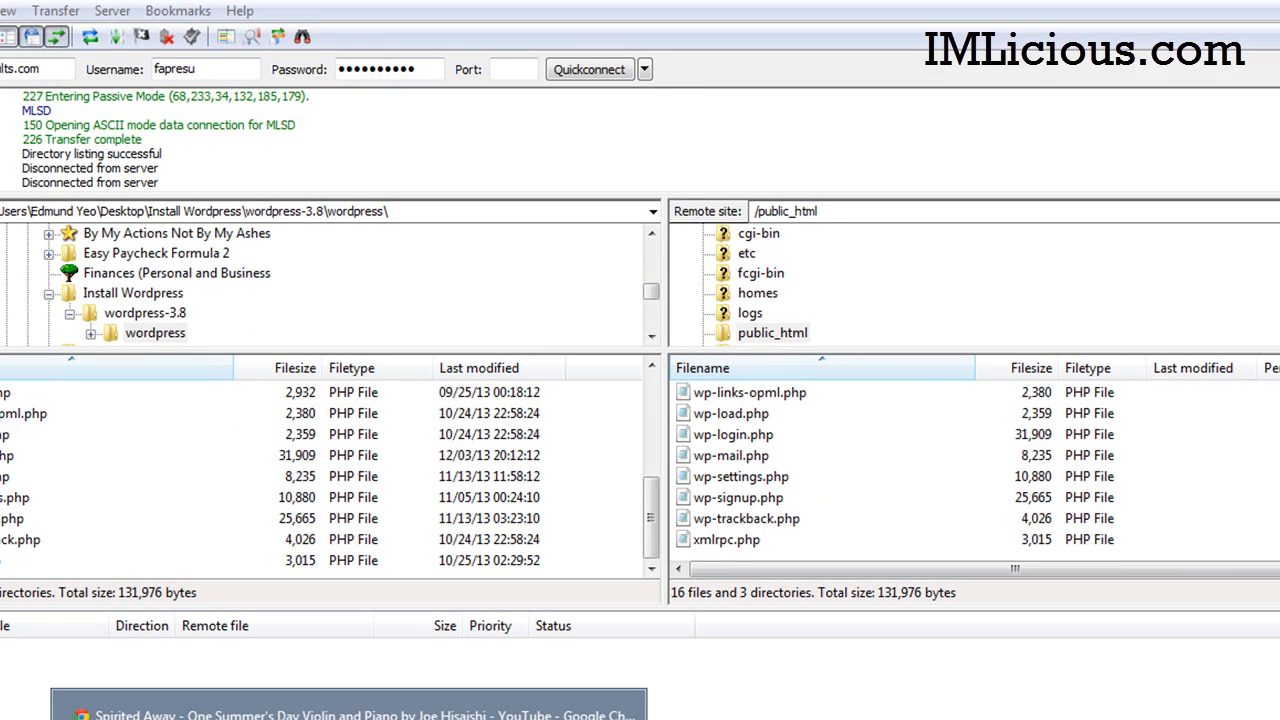
Step: Switch to Chrome to view fapresults.com and its missing wp-config.php notice
{"action": "left_click", "coordinate": [352, 716]}
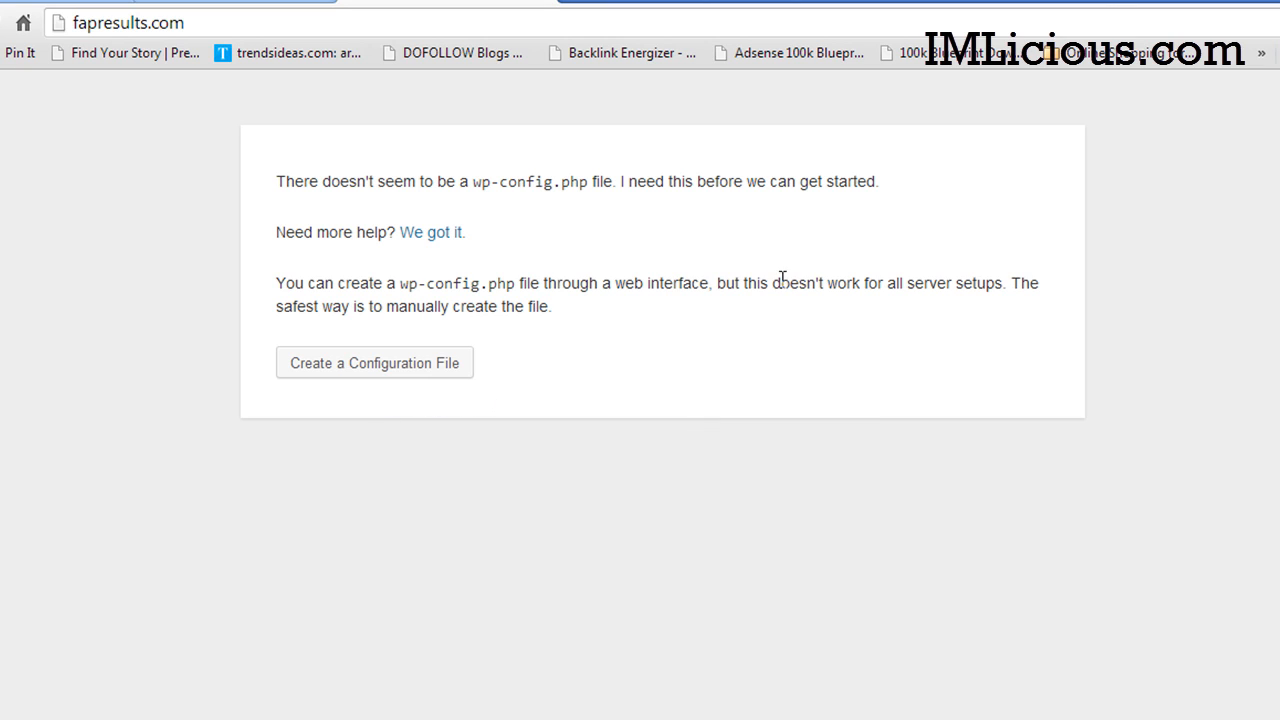
Step: Begin creating the WordPress configuration file and continue past Let's go! to the database form
{"action": "left_click", "coordinate": [357, 371]}
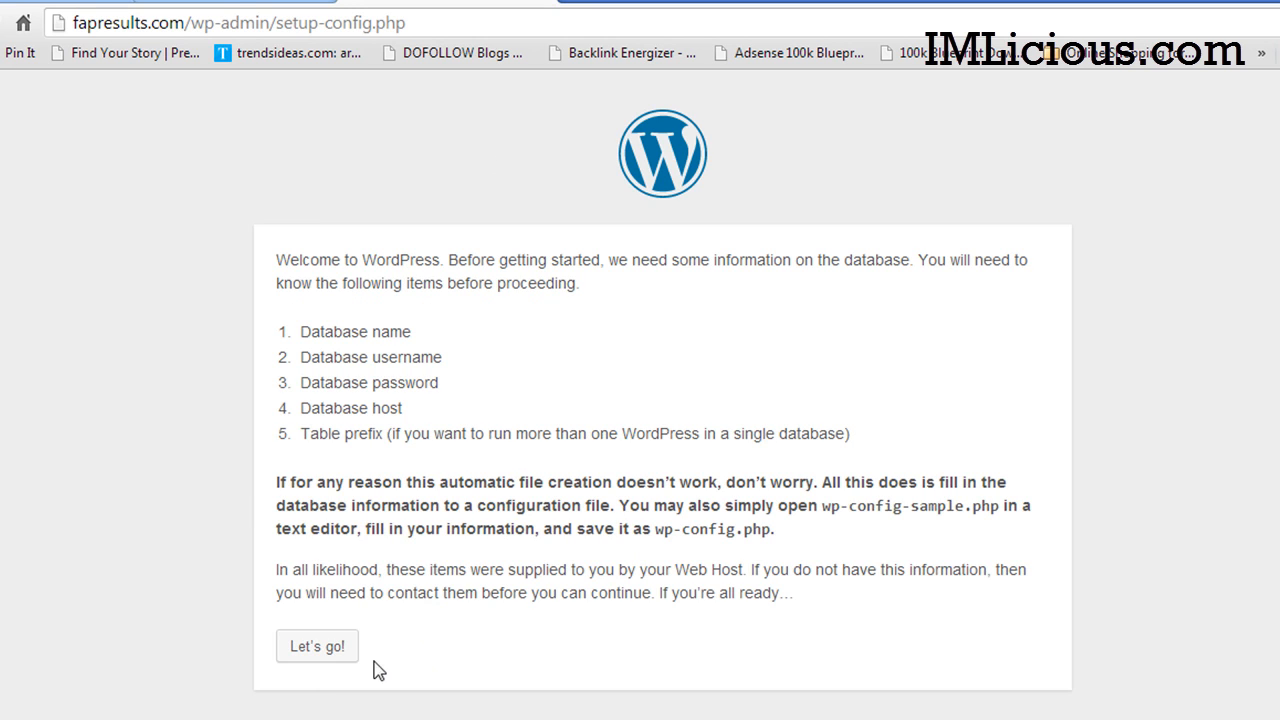
{"action": "left_click", "coordinate": [340, 648]}
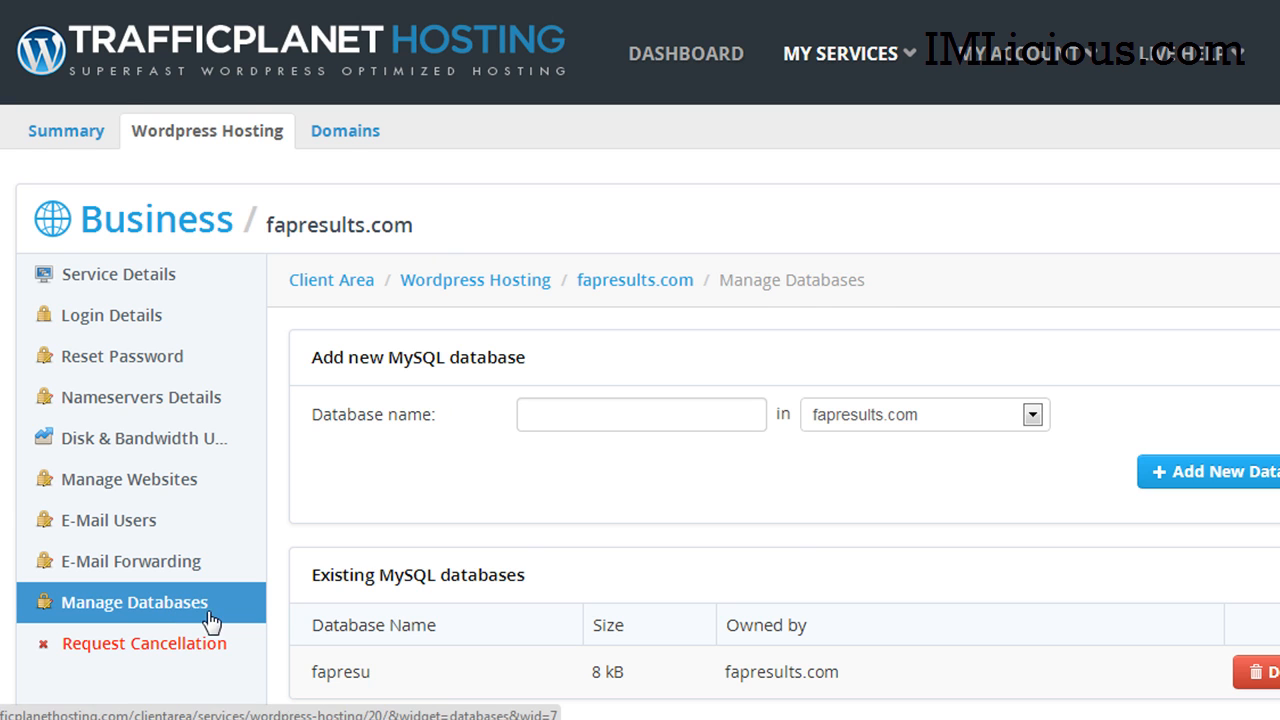
Step: Paste the database name fapresu and its database username into the WordPress form
{"action": "scroll", "coordinate": [314, 566], "scroll_direction": "down", "scroll_amount": 1}
{"action": "left_click_drag", "start_coordinate": [311, 562], "coordinate": [375, 562]}
{"action": "key", "text": "ctrl+c"}
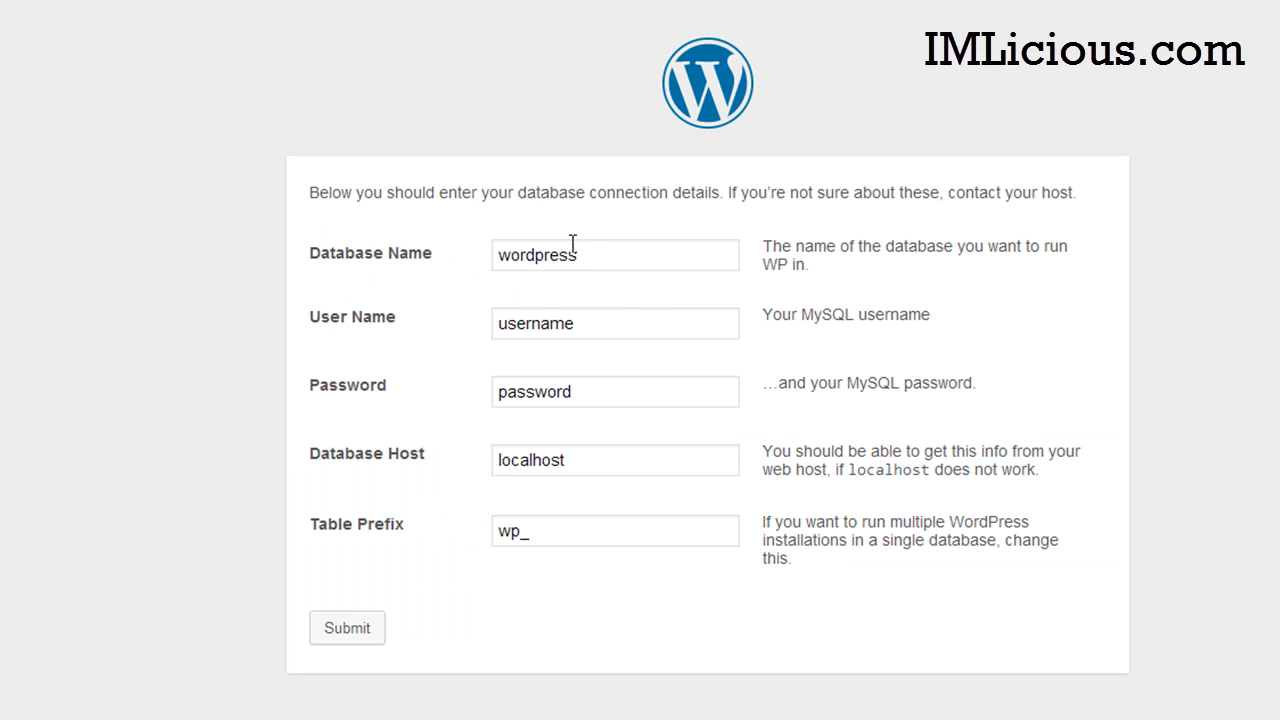
{"action": "left_click_drag", "start_coordinate": [571, 246], "coordinate": [409, 266]}
{"action": "key", "text": "ctrl+v"}
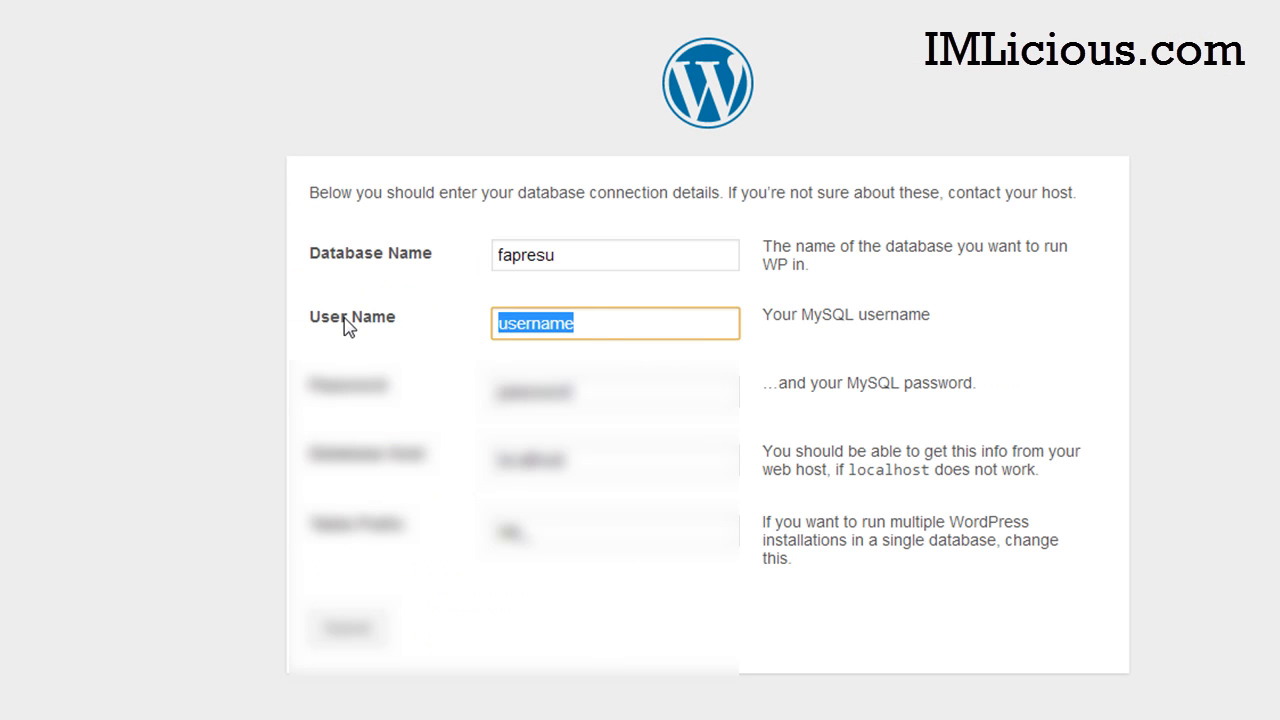
{"action": "key", "text": "ctrl+v"}
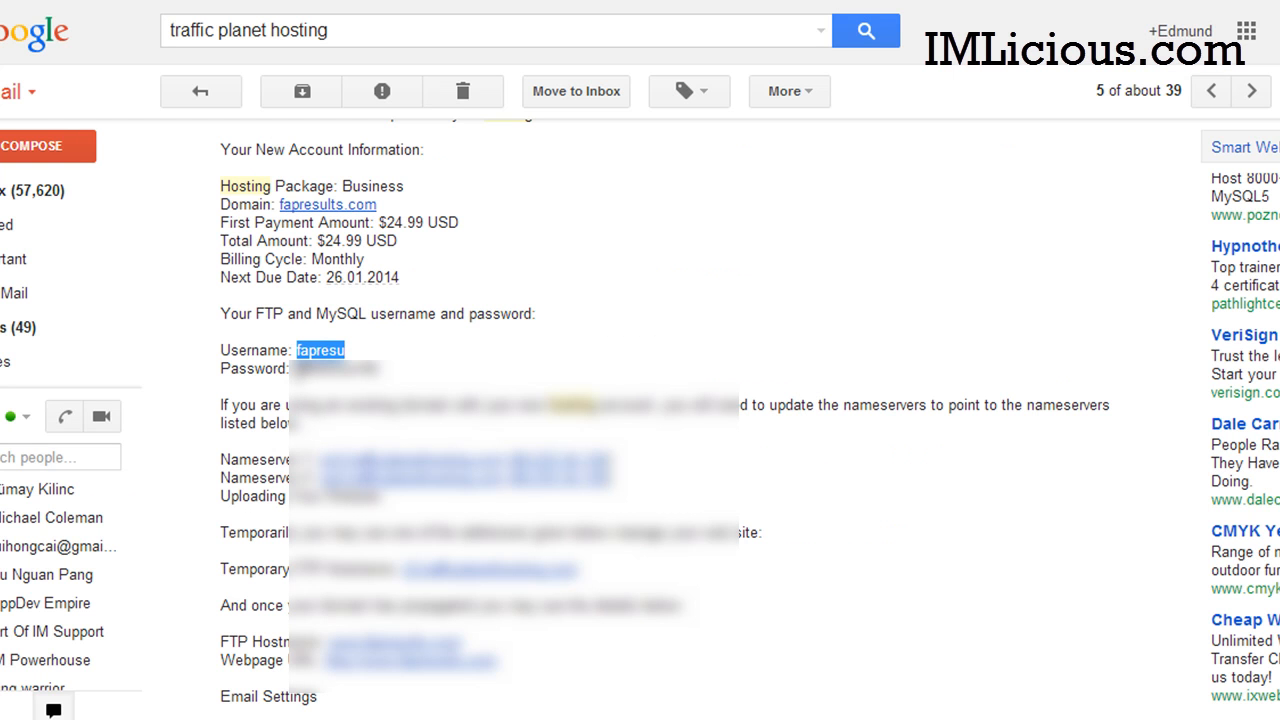
Step: Paste the MySQL password, submit the connection details, and run the installation
{"action": "left_click_drag", "start_coordinate": [292, 369], "coordinate": [400, 368]}
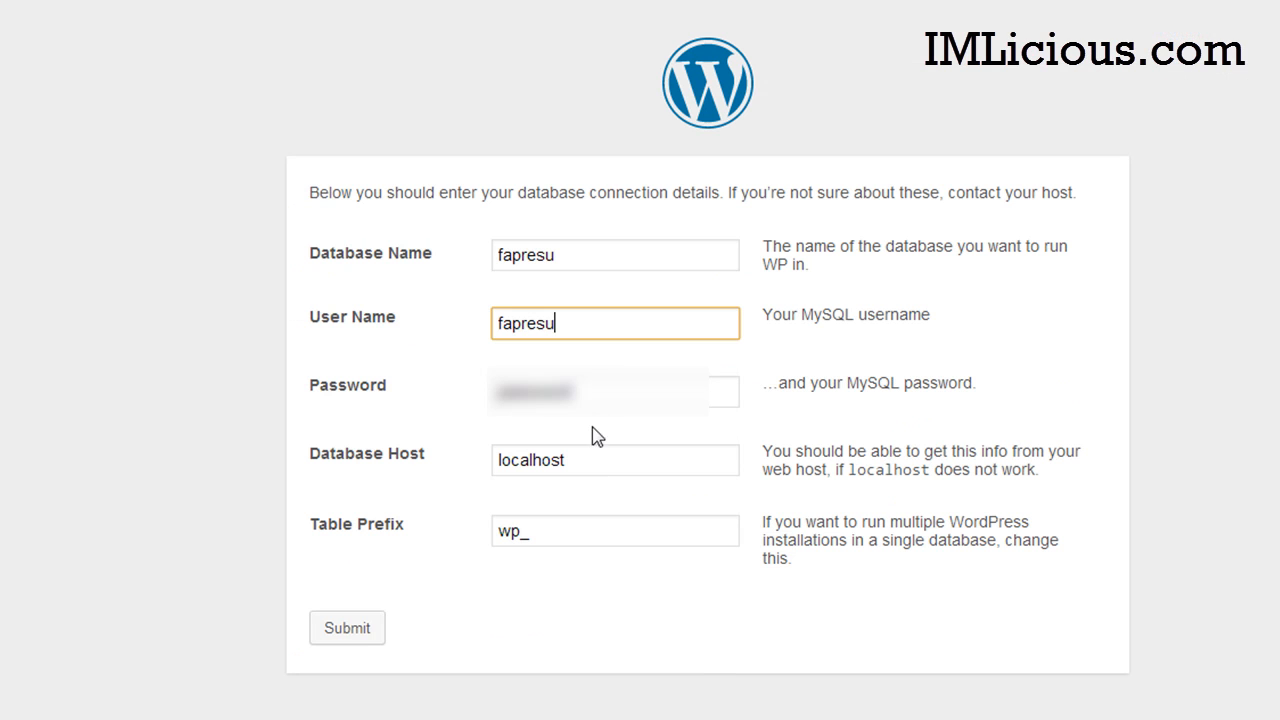
{"action": "left_click_drag", "start_coordinate": [608, 393], "coordinate": [166, 460]}
{"action": "key", "text": "ctrl+v"}
{"action": "left_click", "coordinate": [1107, 563]}
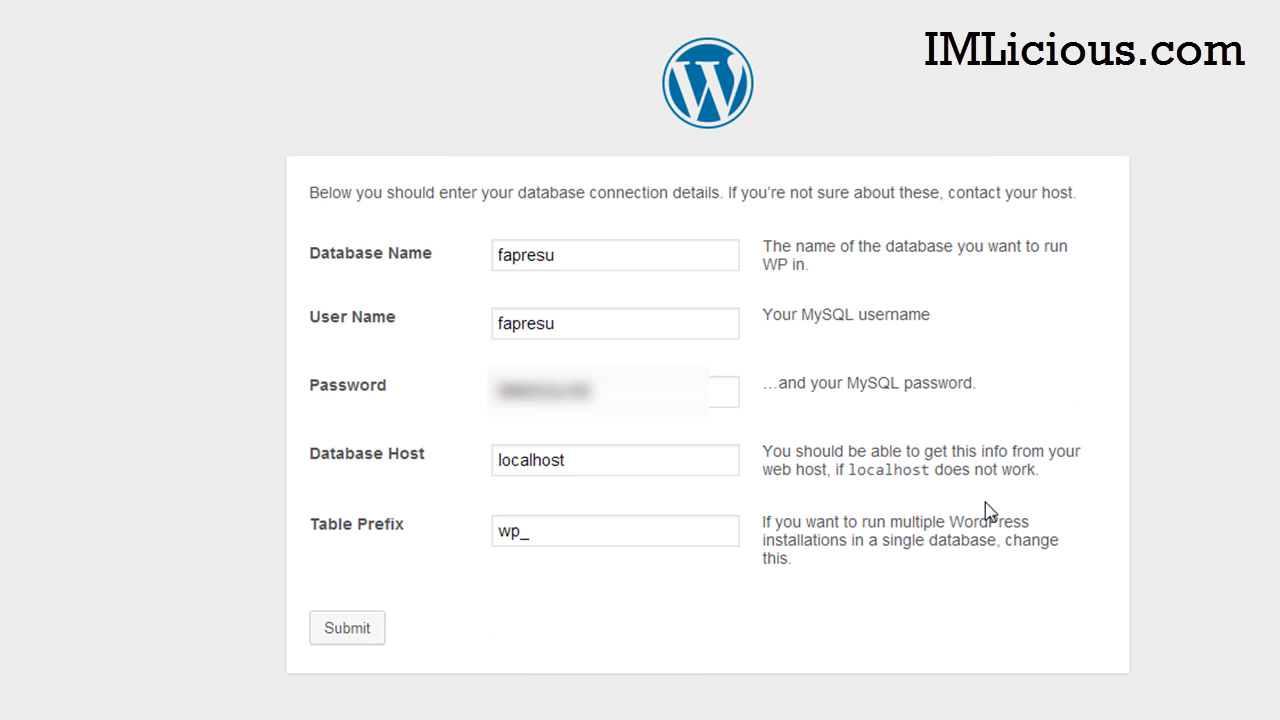
{"action": "left_click", "coordinate": [355, 636]}
{"action": "left_click", "coordinate": [347, 287]}
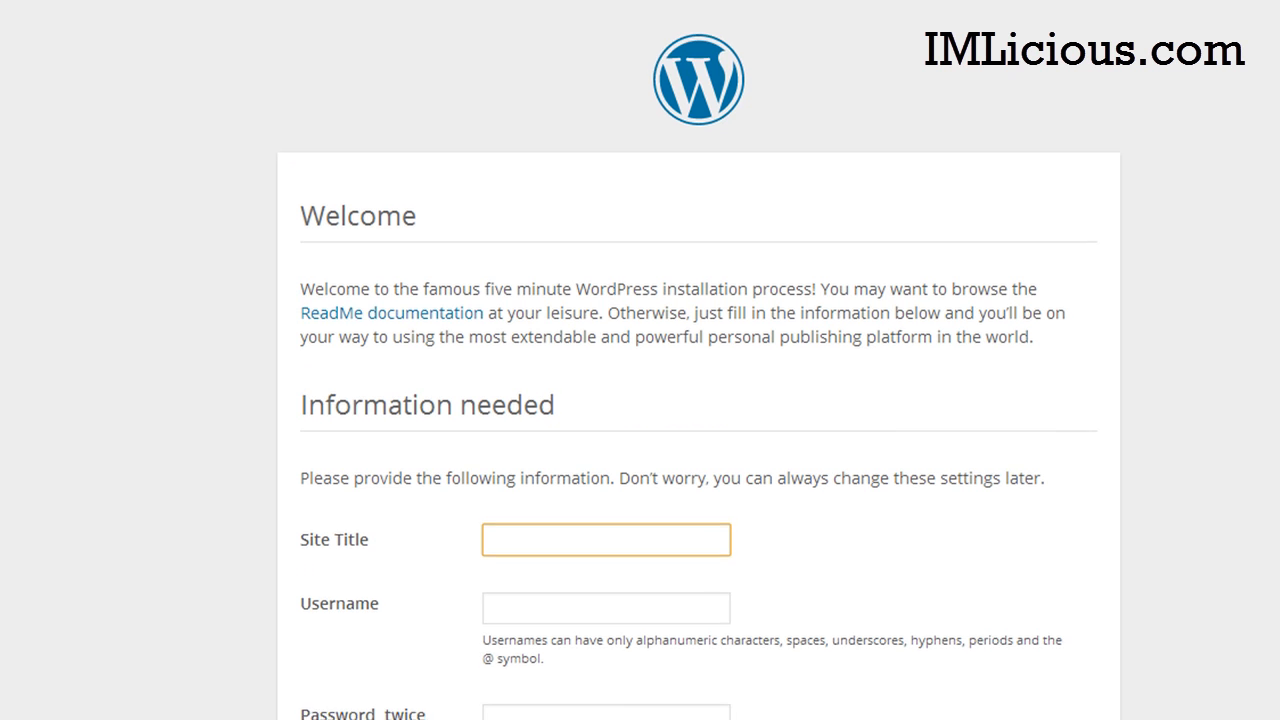
Step: Enter site title Fap Results, the admin username, and a strong password twice
{"action": "scroll", "coordinate": [698, 360], "scroll_direction": "down", "scroll_amount": 3}
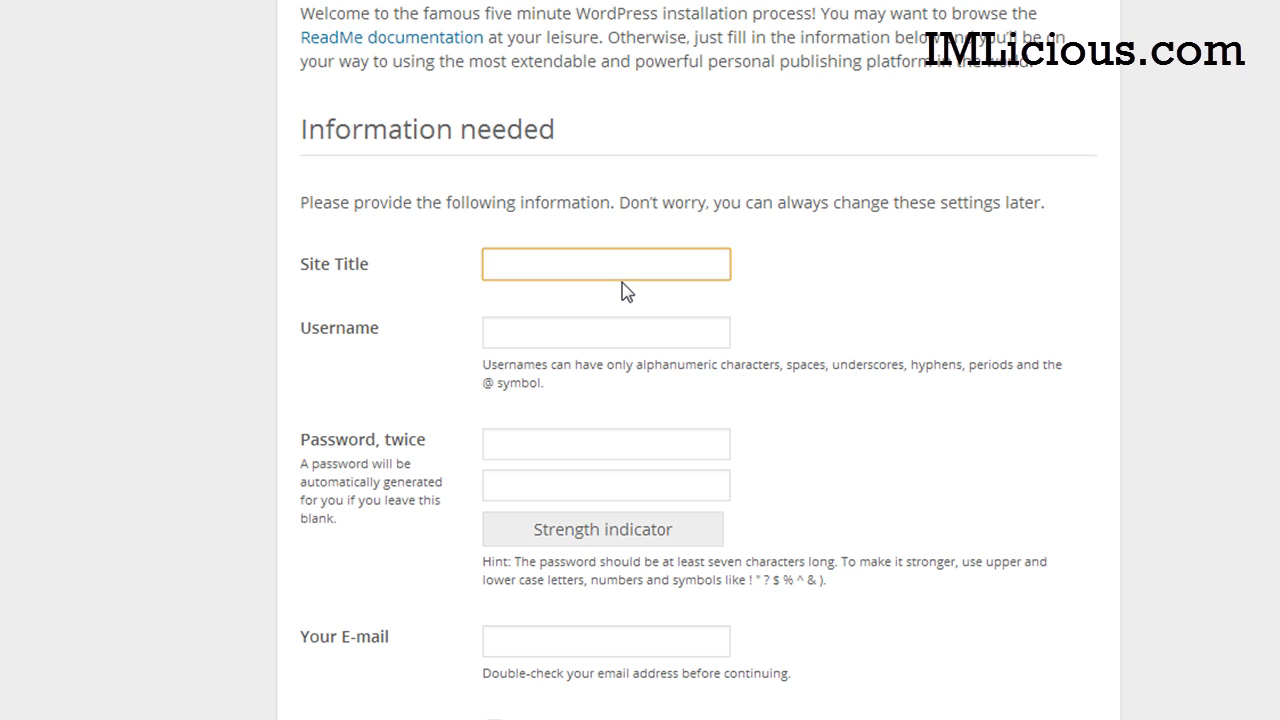
{"action": "type", "text": "ults"}
{"action": "left_click", "coordinate": [646, 340]}
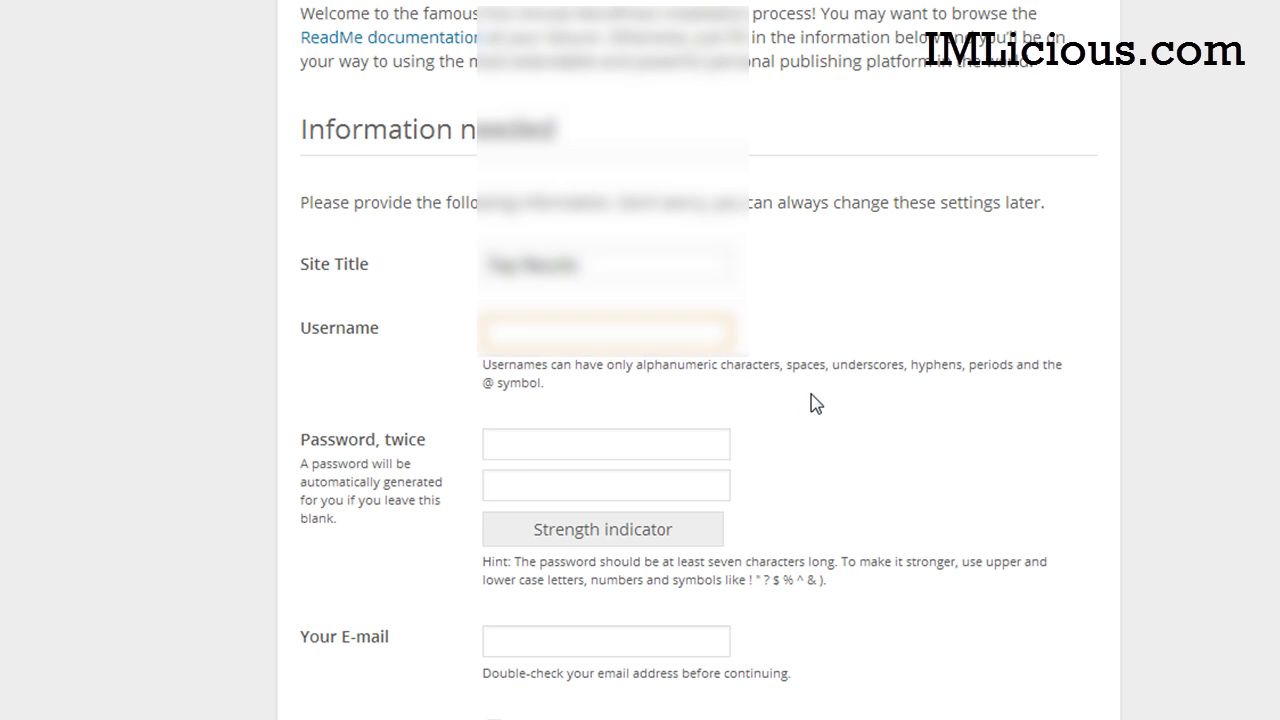
{"action": "scroll", "coordinate": [698, 400], "scroll_direction": "down", "scroll_amount": 1}
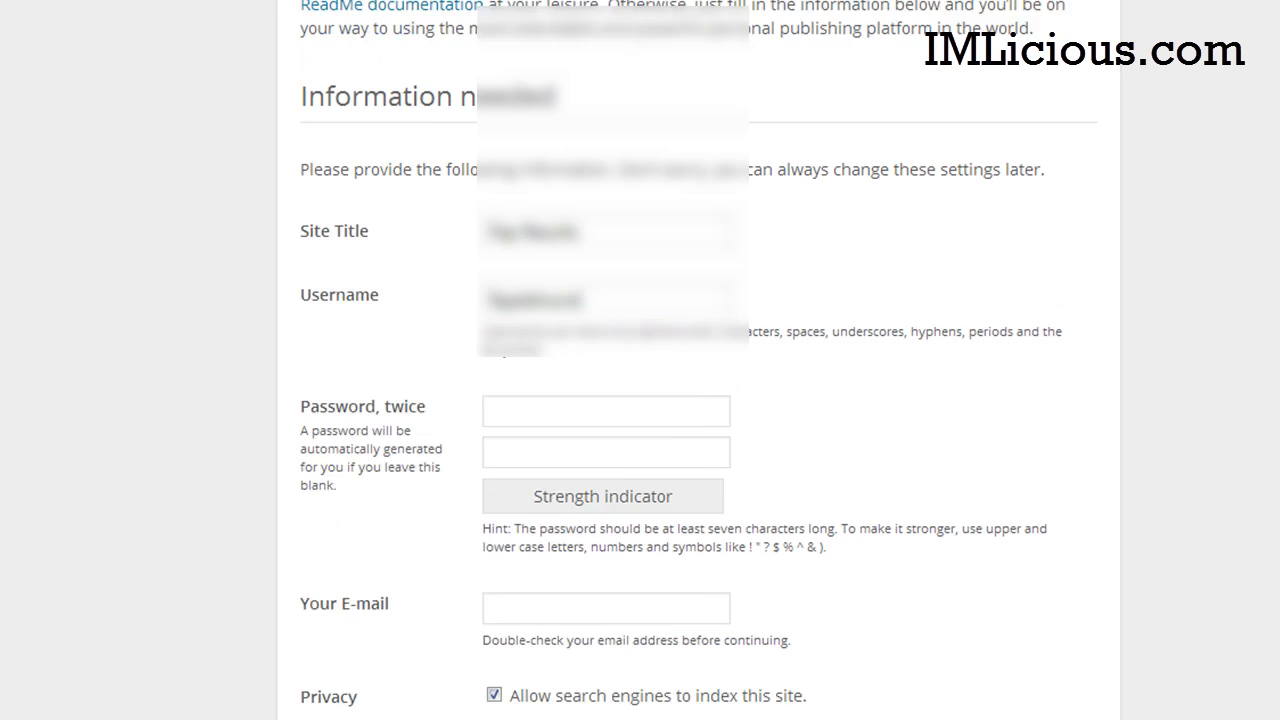
{"action": "left_click", "coordinate": [712, 370]}
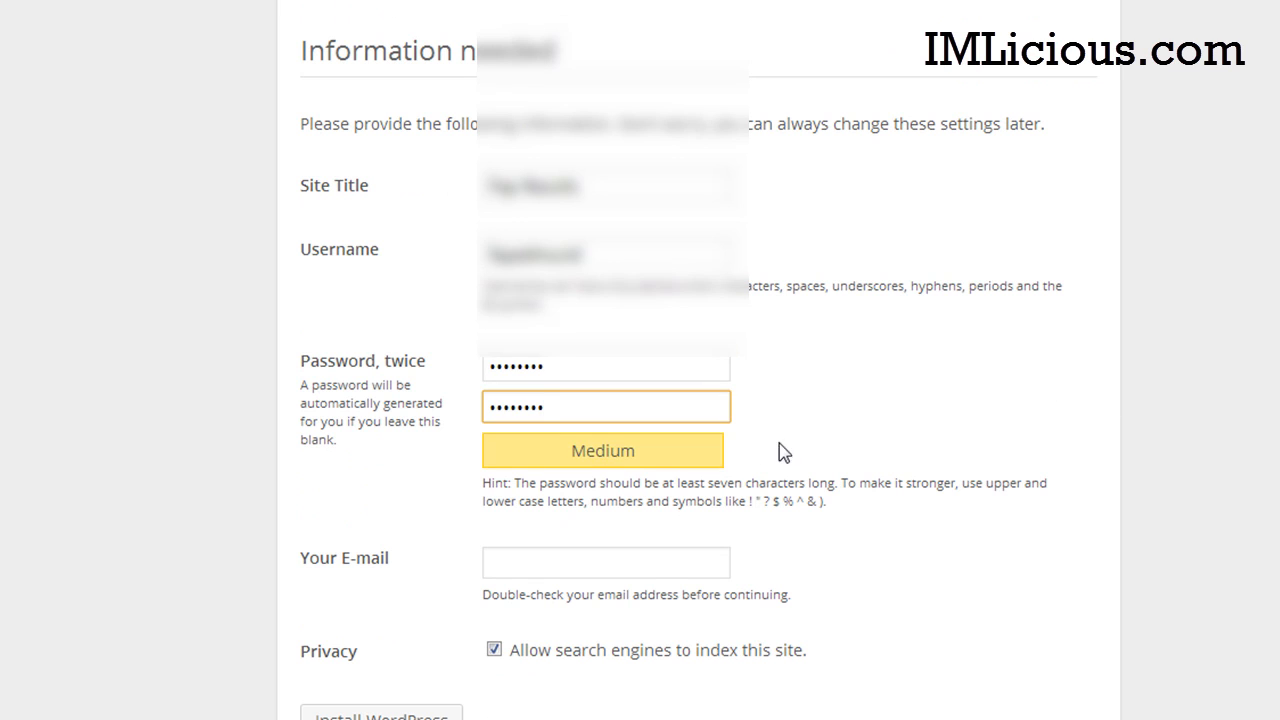
{"action": "left_click", "coordinate": [628, 373]}
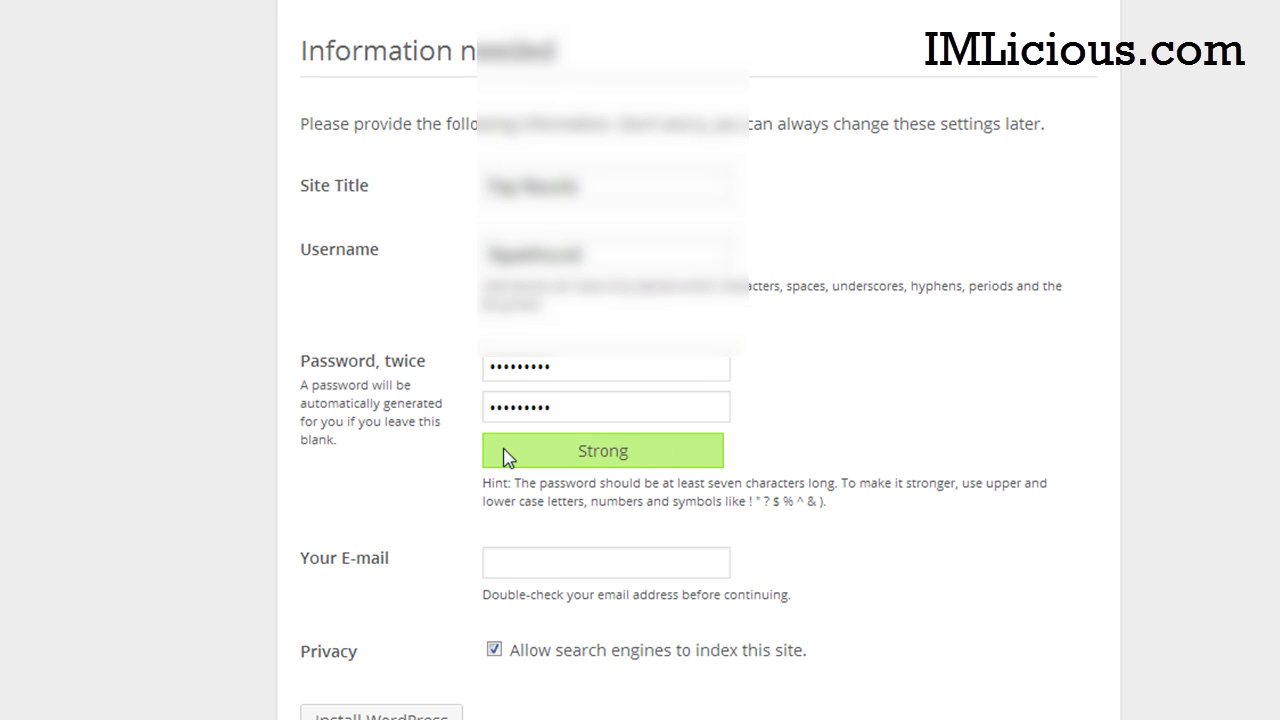
Step: Fill in the admin e-mail address and install WordPress
{"action": "scroll", "coordinate": [698, 400], "scroll_direction": "down", "scroll_amount": 1}
{"action": "scroll", "coordinate": [858, 510], "scroll_direction": "down", "scroll_amount": 1}
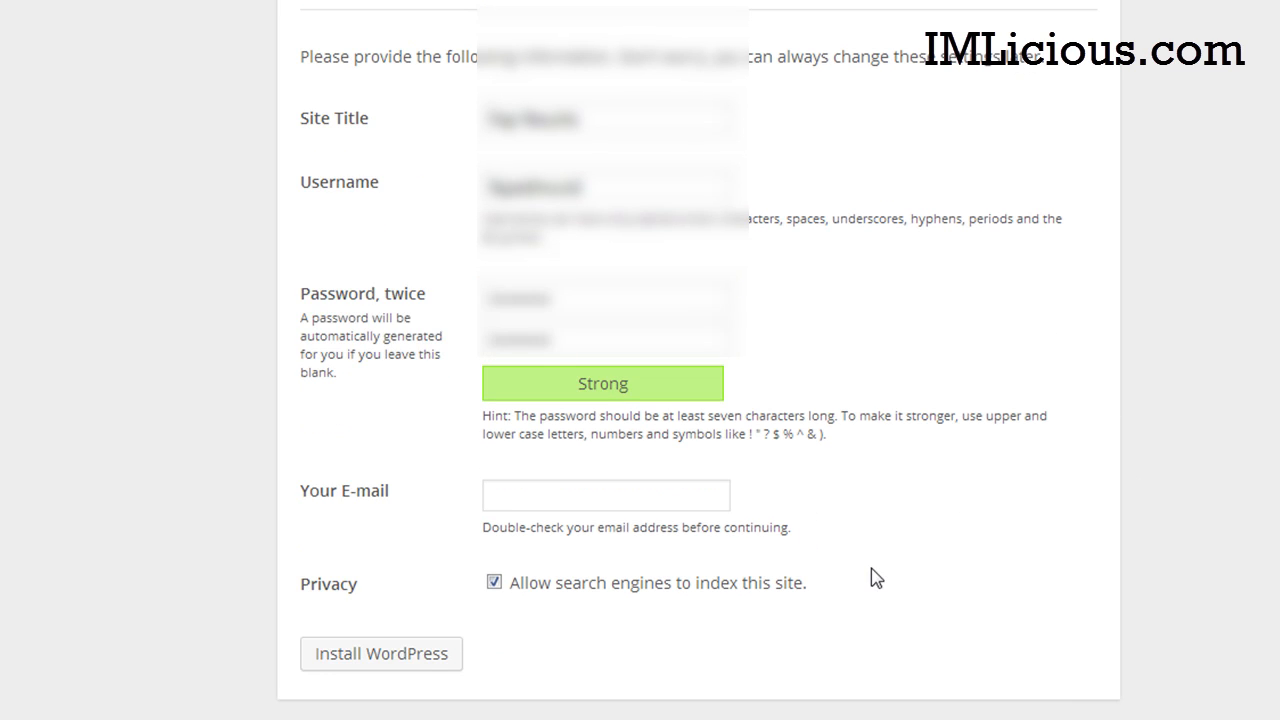
{"action": "left_click", "coordinate": [631, 498]}
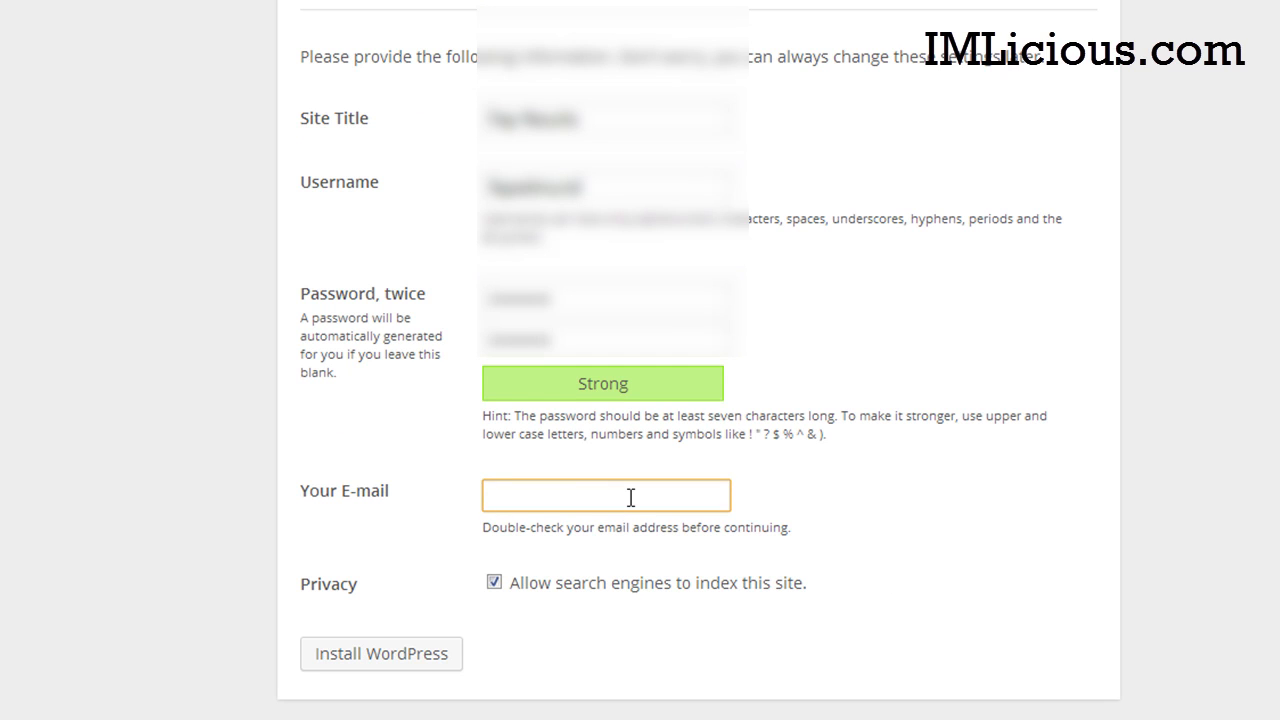
{"action": "type", "text": "rapid"}
{"action": "key", "text": "BackSpace"}
{"action": "key", "text": "BackSpace"}
{"action": "key", "text": "BackSpace"}
{"action": "key", "text": "BackSpace"}
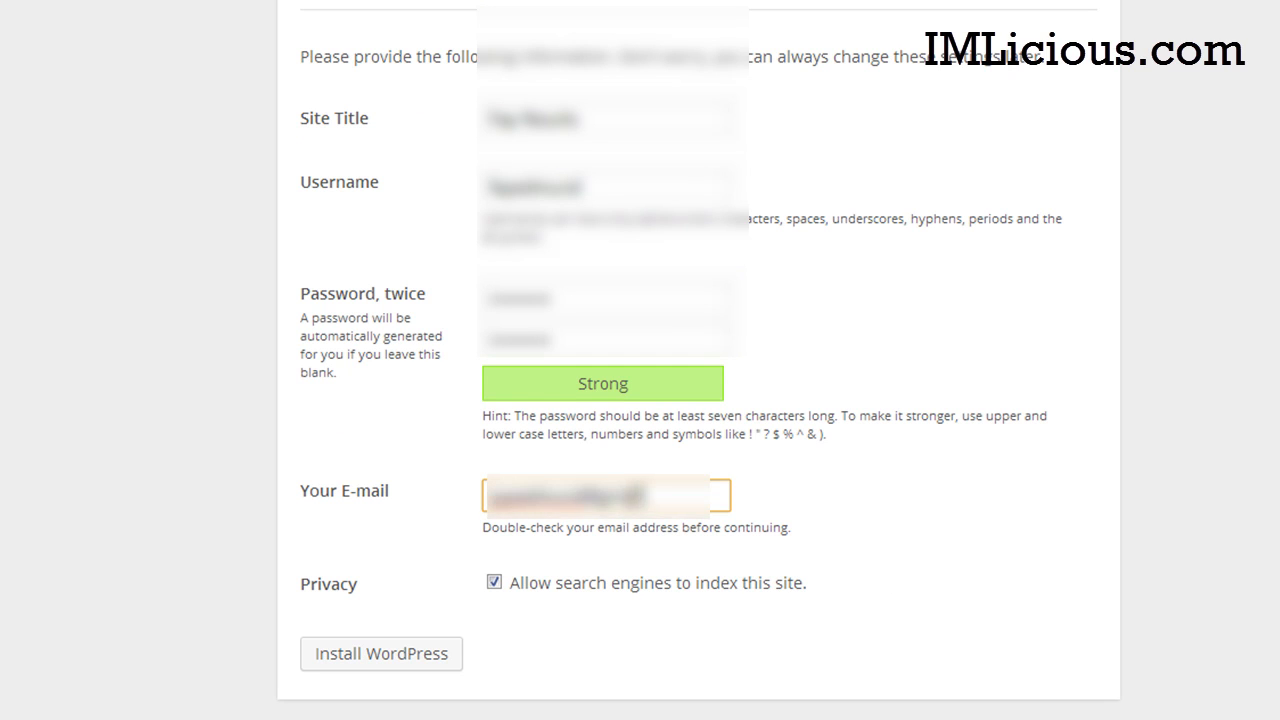
{"action": "type", "text": ".com"}
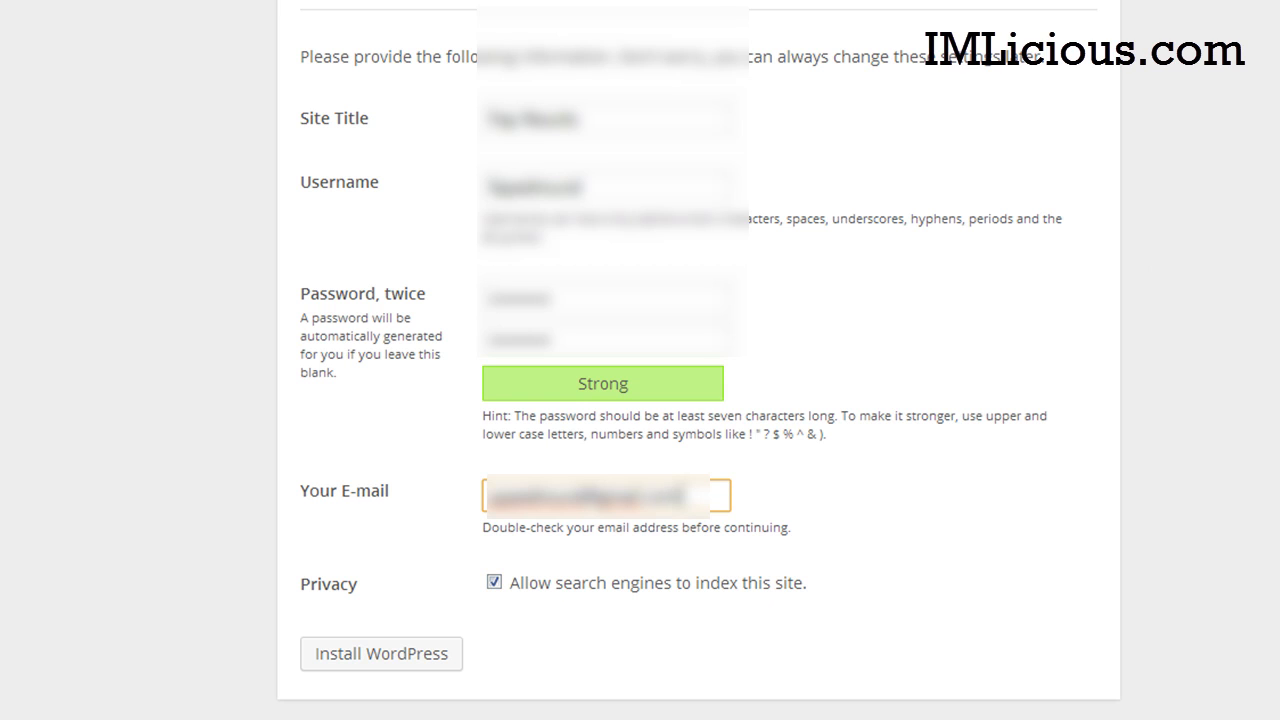
{"action": "left_click", "coordinate": [392, 656]}
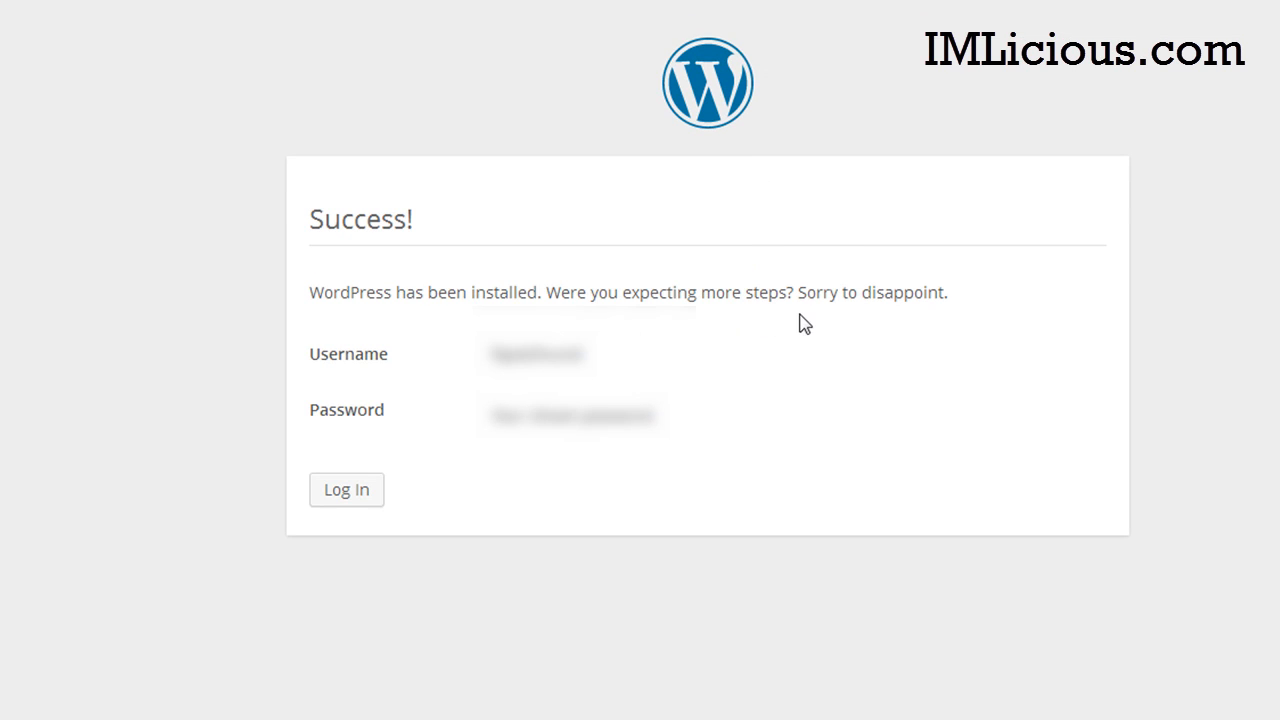
Step: Log in to the WordPress admin and open the live Fap Results site in a new tab
{"action": "left_click", "coordinate": [366, 502]}
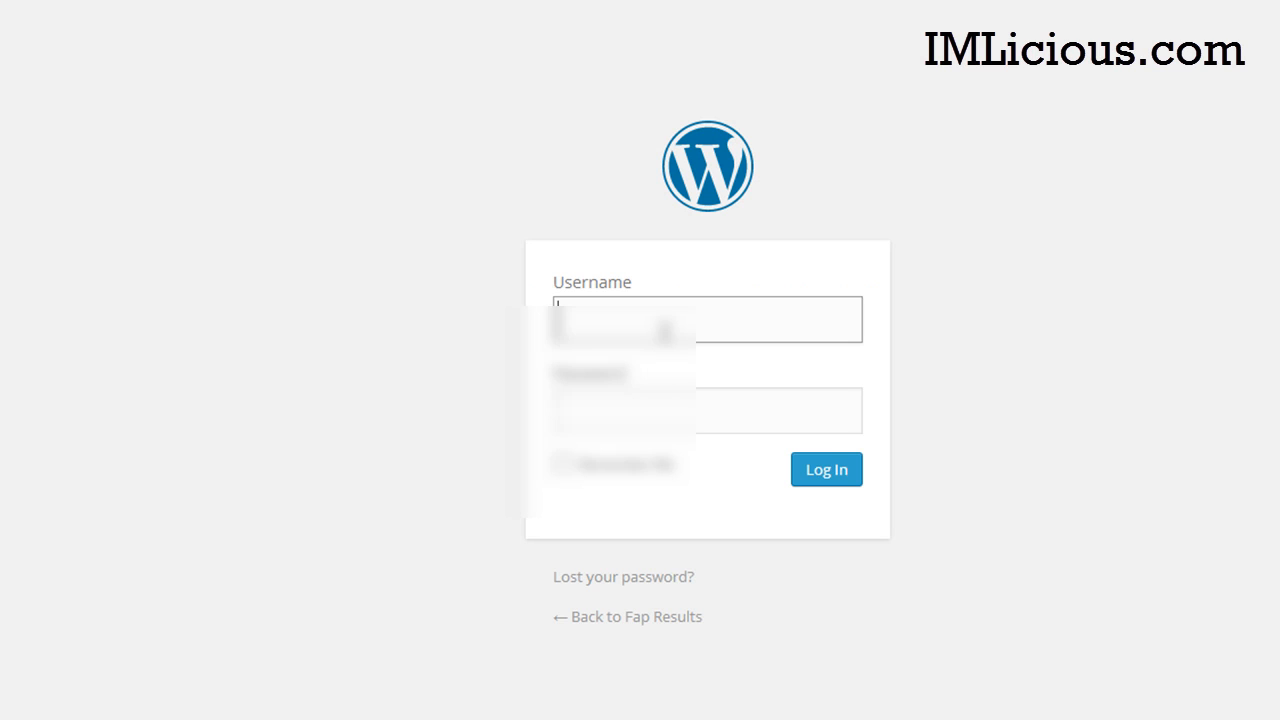
{"action": "type", "text": "Fap"}
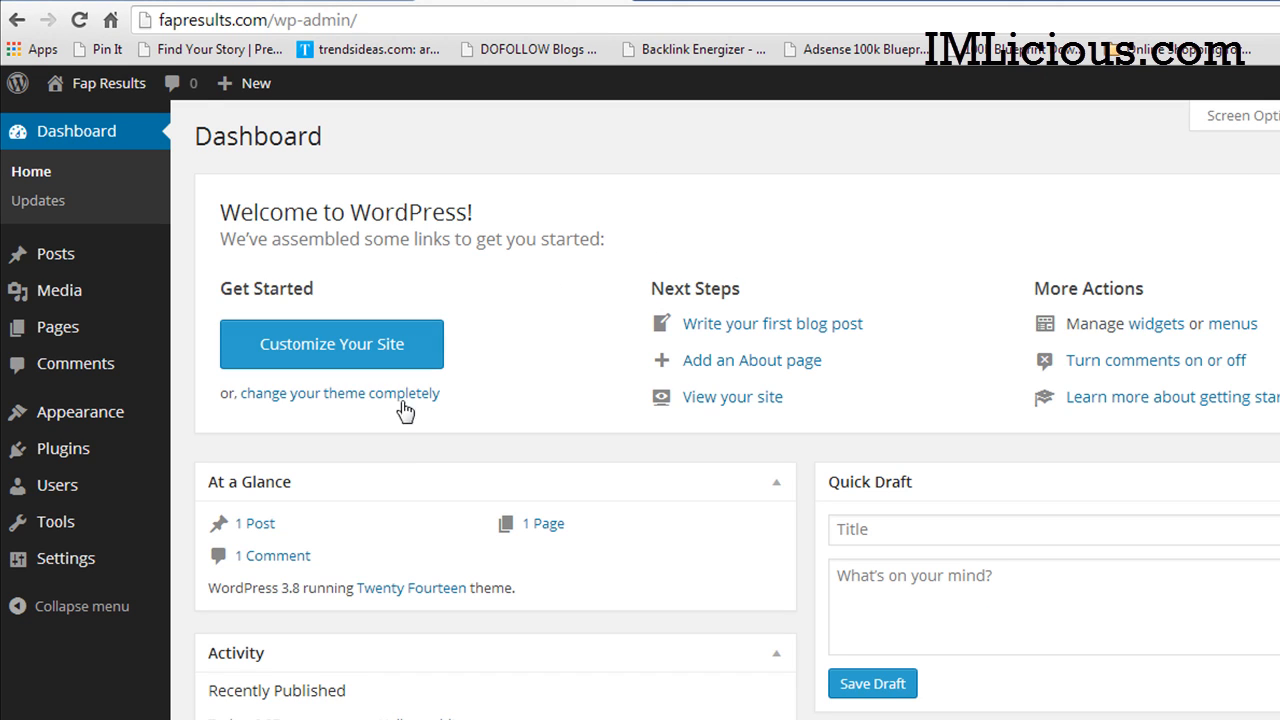
{"action": "mouse_move", "coordinate": [105, 83]}
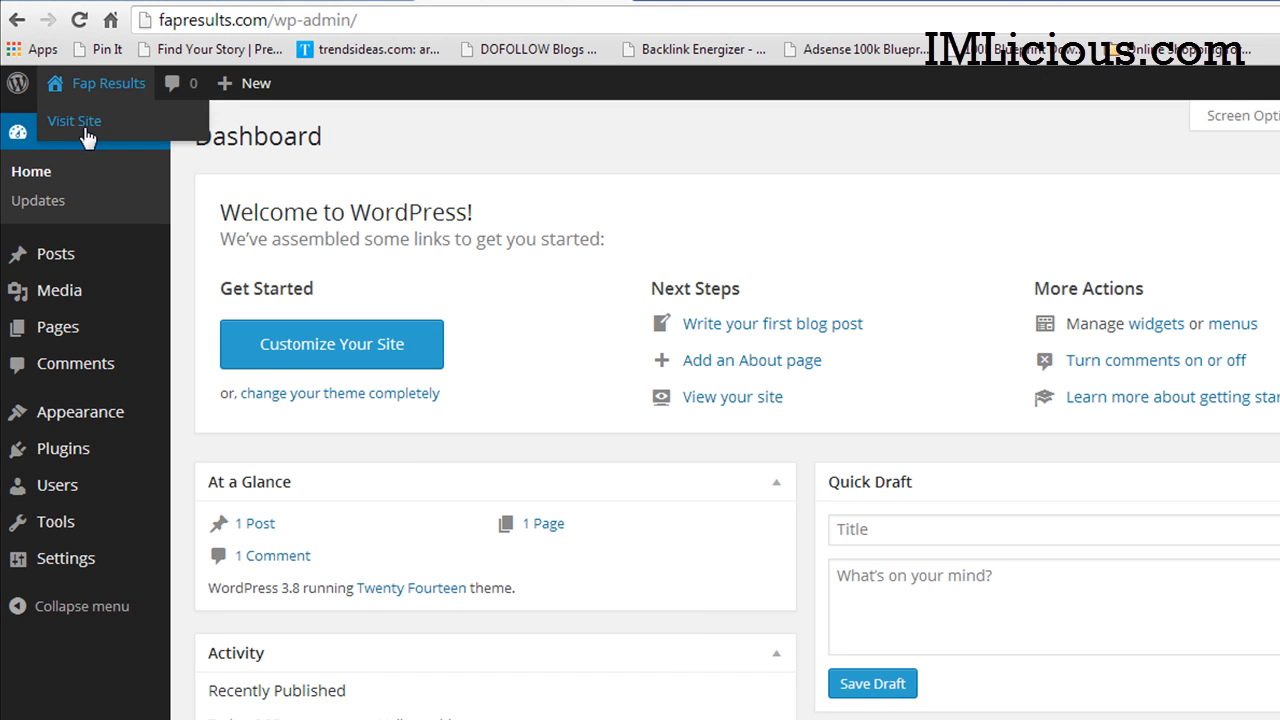
{"action": "right_click", "coordinate": [82, 126]}
{"action": "left_click", "coordinate": [162, 140]}
{"action": "left_click", "coordinate": [728, 1]}
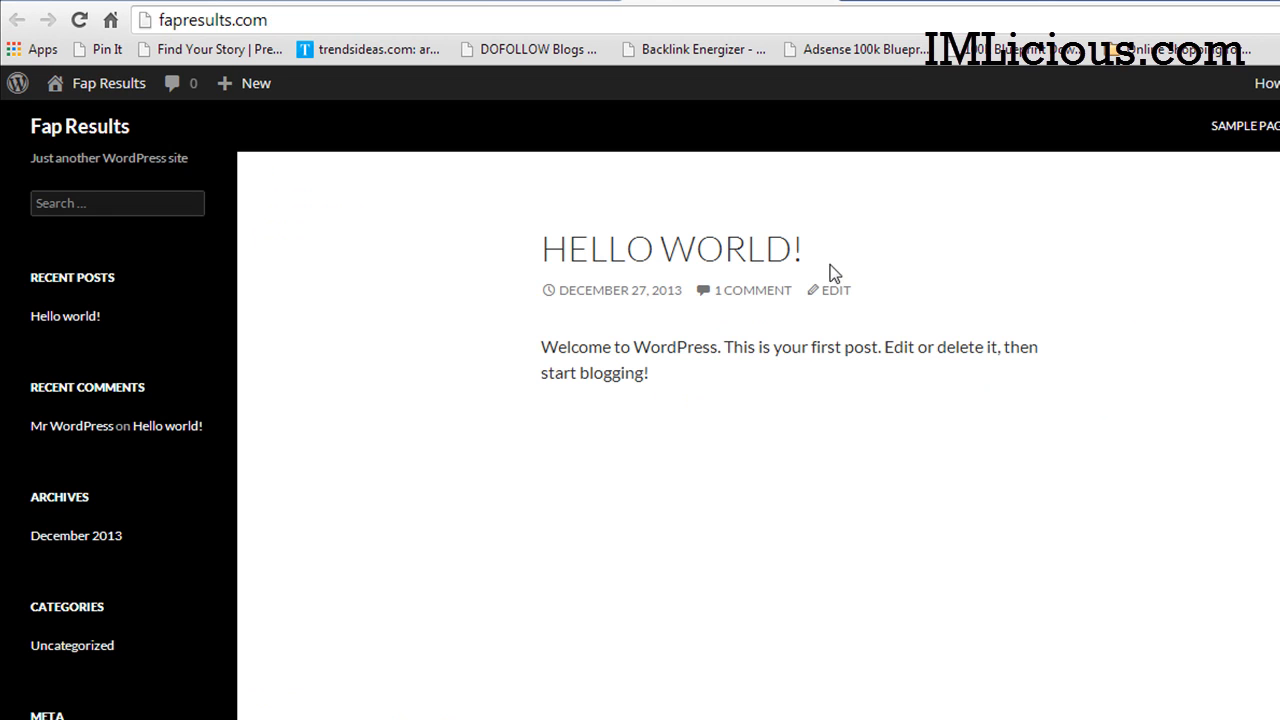